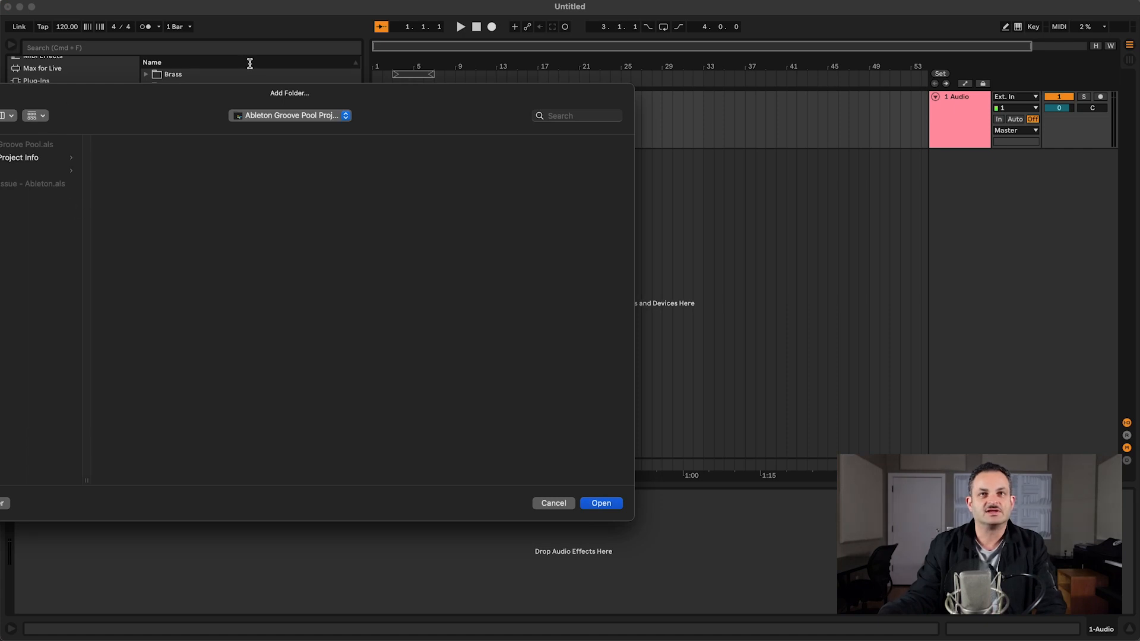
# - Dismiss the Add Folder dialog without adding a folder
pyautogui.moveTo(193, 85); pyautogui.dragTo(542, 93)
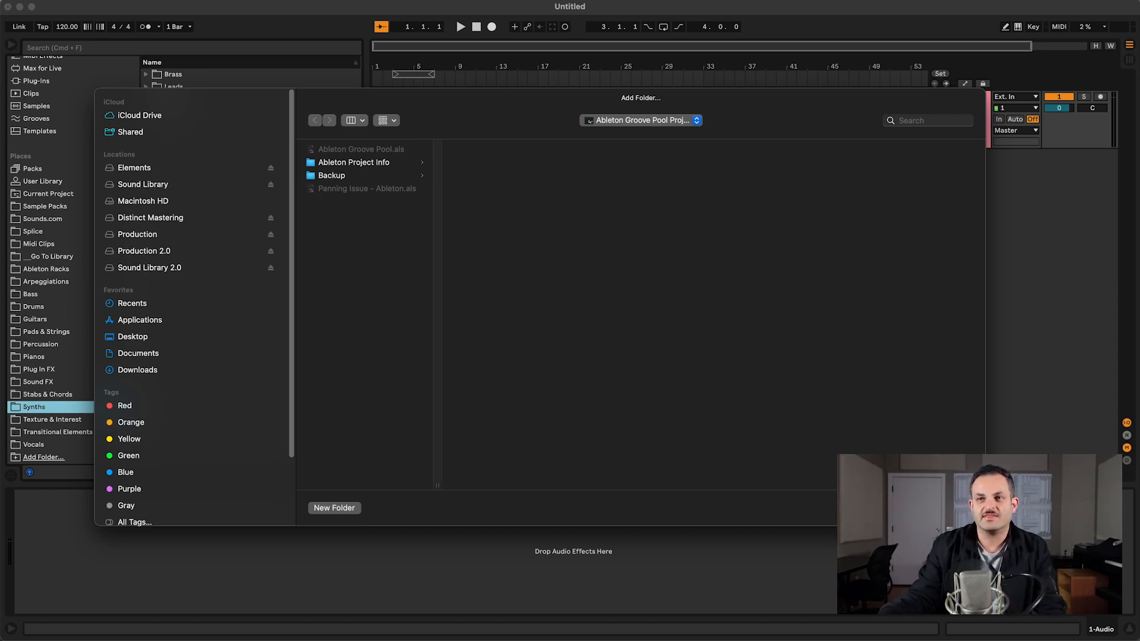
pyautogui.click(906, 508)
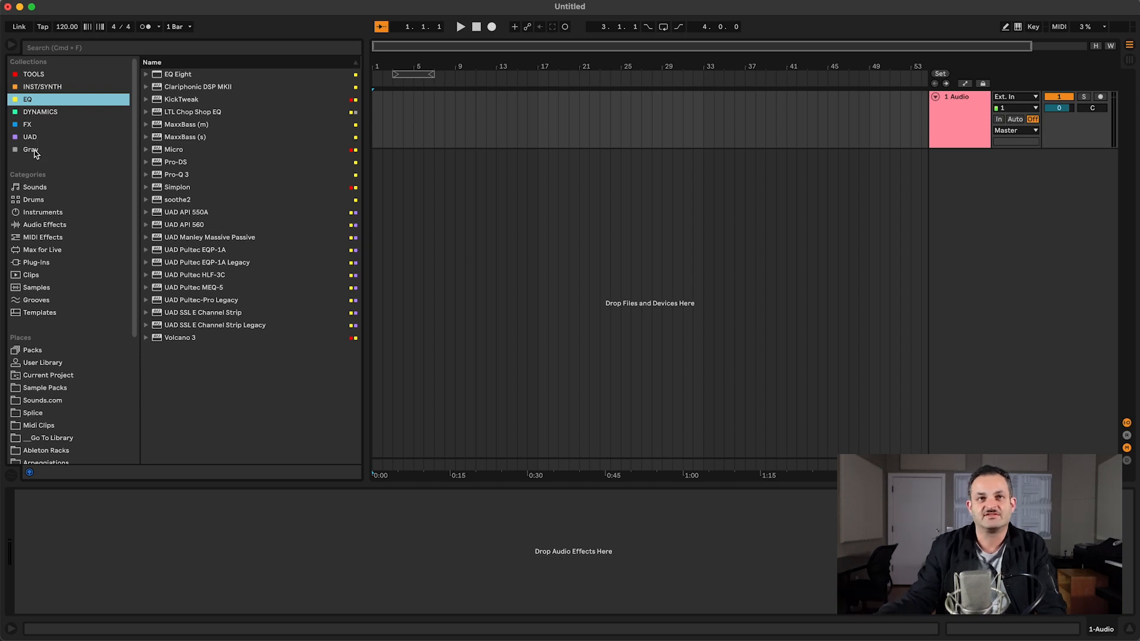
# - Browse to the Apple AUv2 plug-ins and view the collection tags offered for AUDynamicsProcessor
pyautogui.rightClick(224, 313)
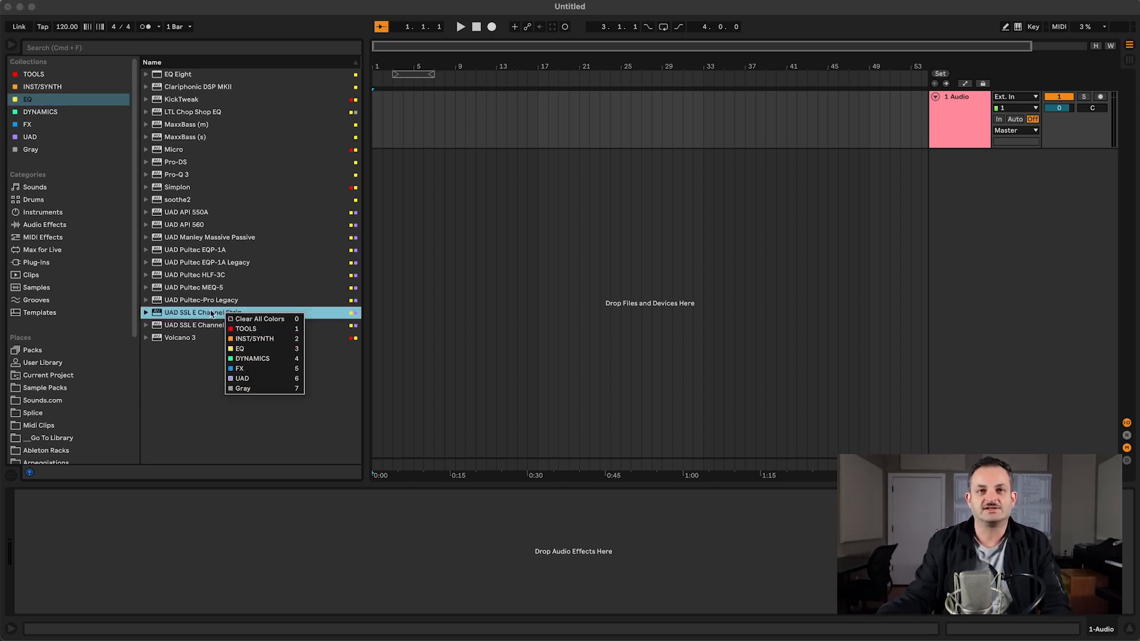
pyautogui.click(52, 264)
pyautogui.click(64, 262)
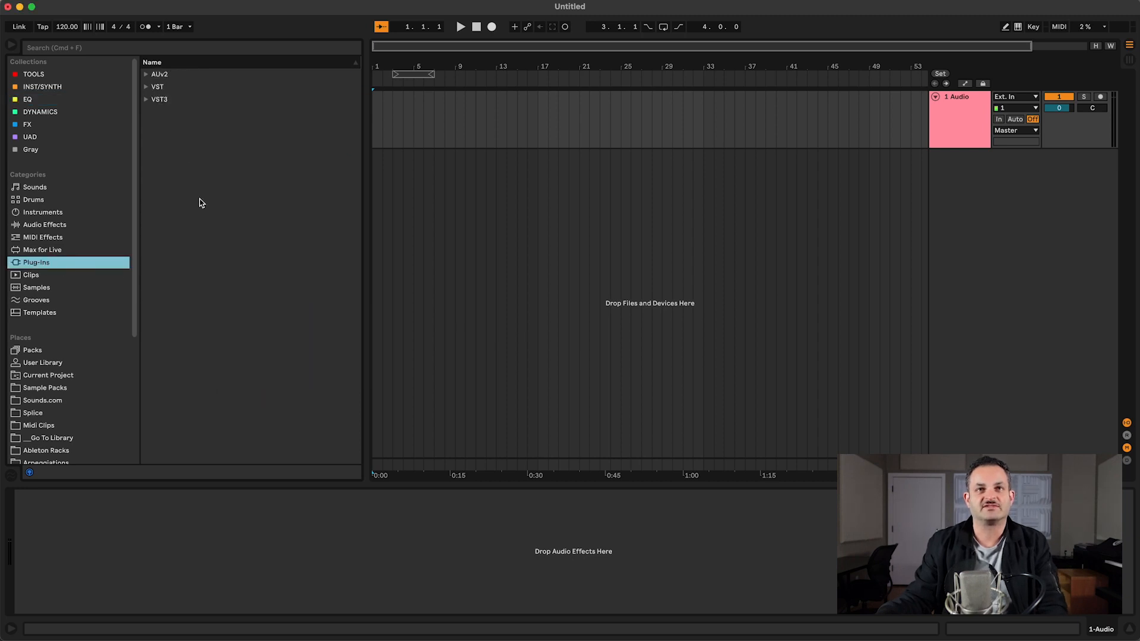
pyautogui.click(145, 75)
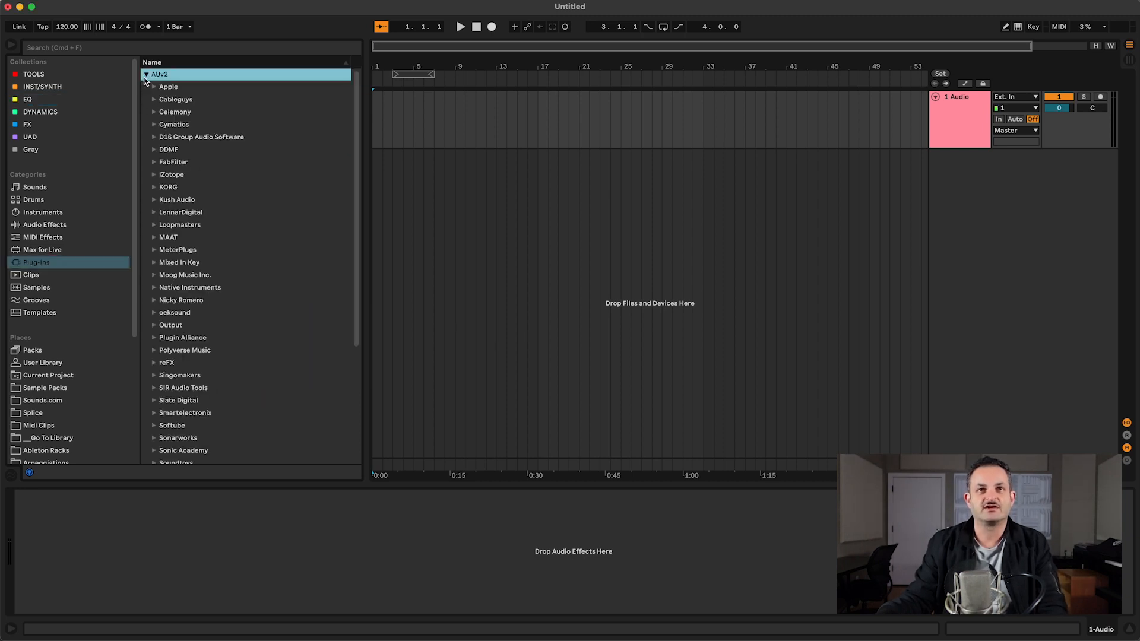
pyautogui.click(154, 87)
pyautogui.rightClick(188, 137)
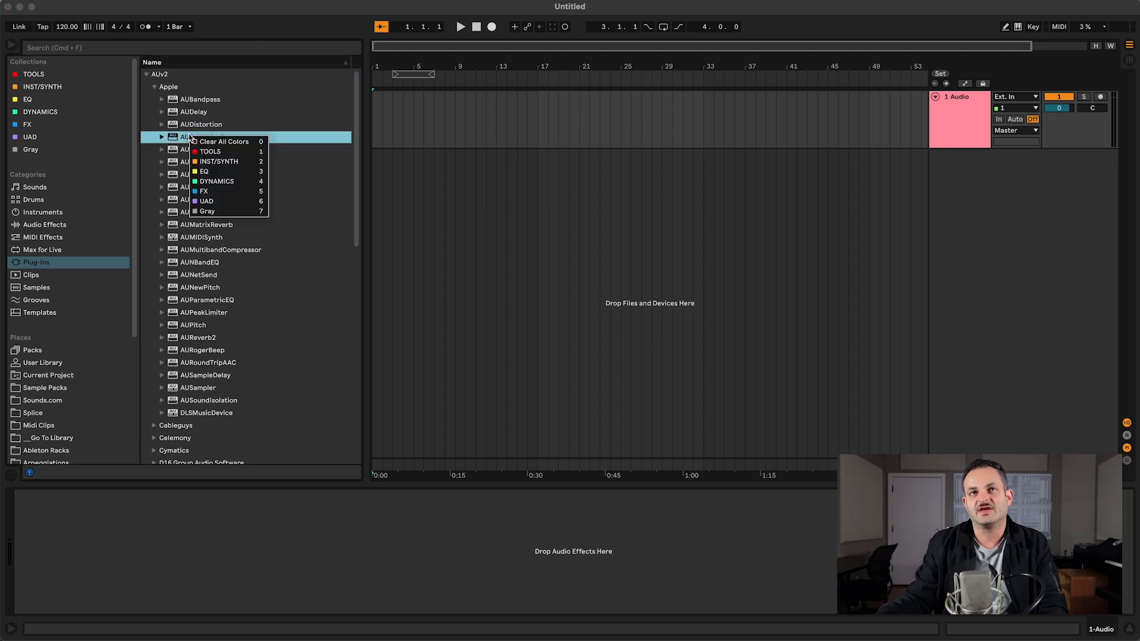
pyautogui.click(207, 262)
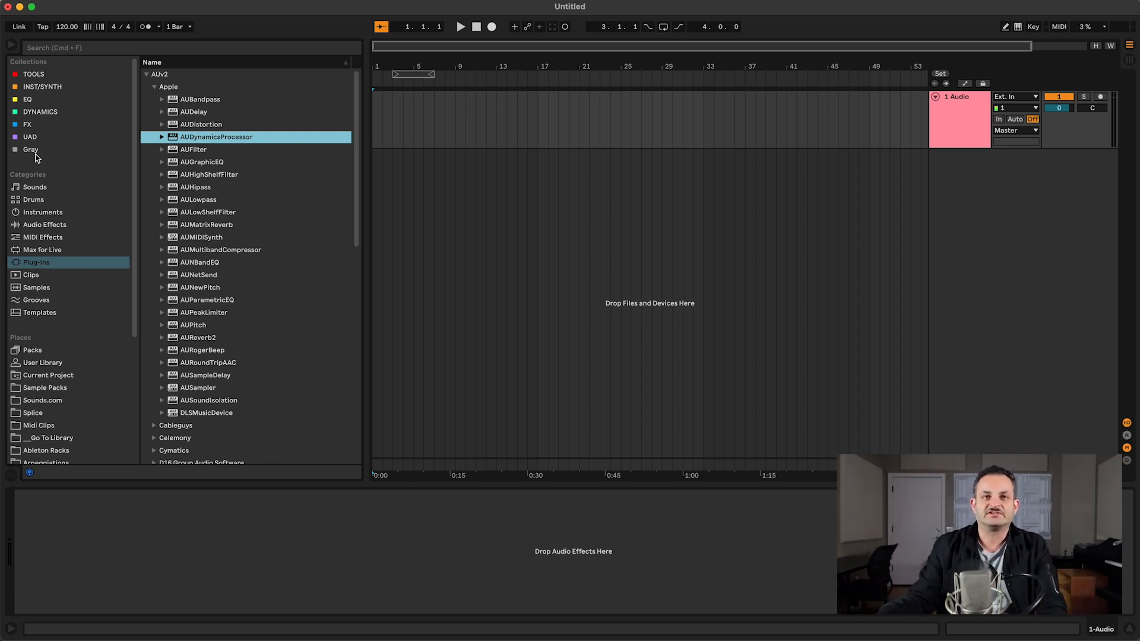
# - Tag the AUHipass plug-in with the EQ and DYNAMICS collections
pyautogui.rightClick(219, 186)
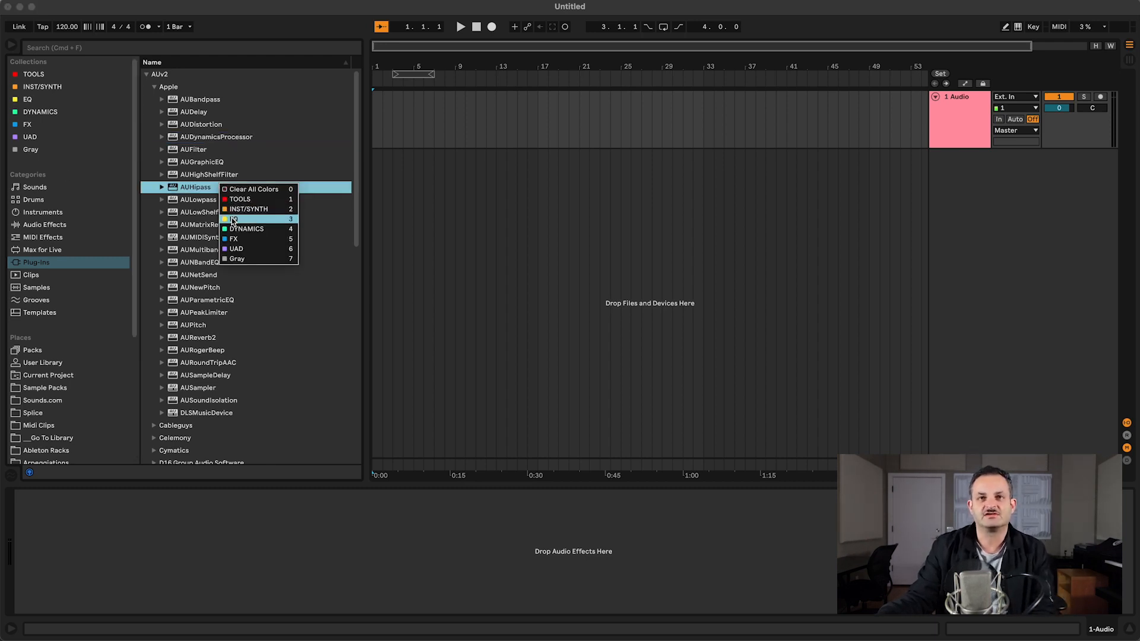
pyautogui.click(222, 219)
pyautogui.rightClick(206, 185)
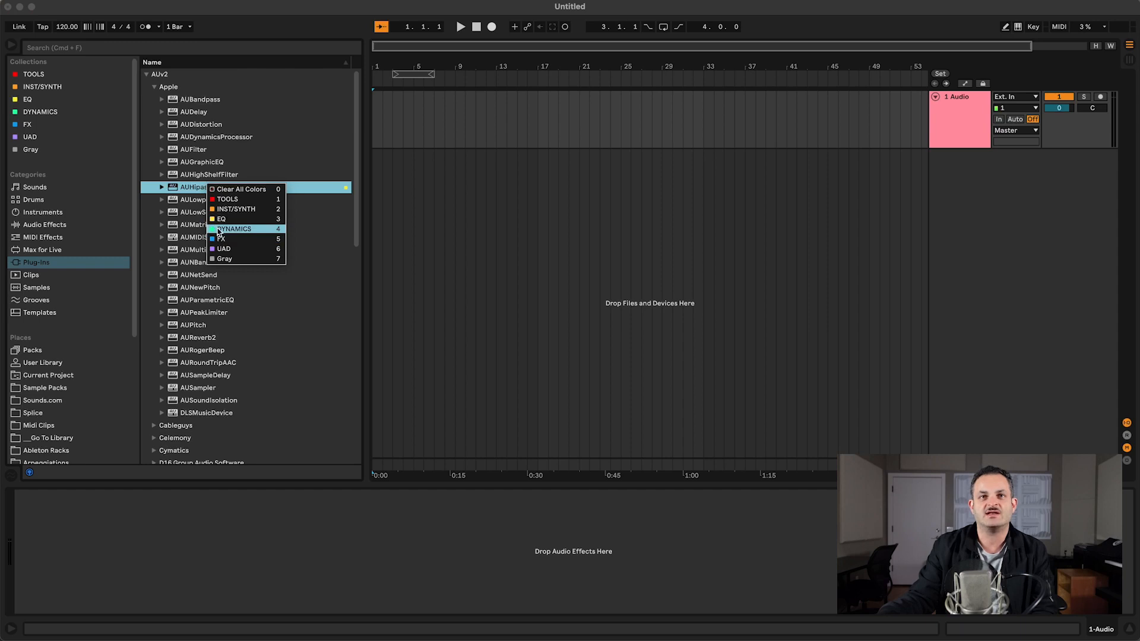
pyautogui.click(234, 229)
# - Remove the DYNAMICS tag from AUHipass, and switch its INST/SYNTH tag on and off again
pyautogui.rightClick(192, 191)
pyautogui.click(202, 237)
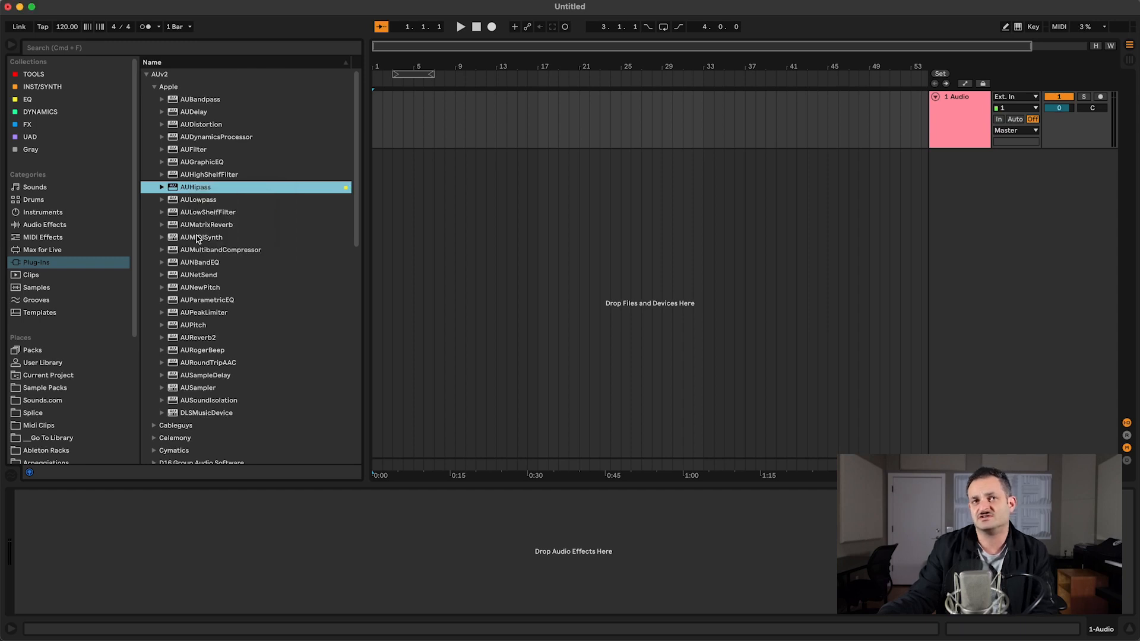
pyautogui.rightClick(192, 194)
pyautogui.click(199, 219)
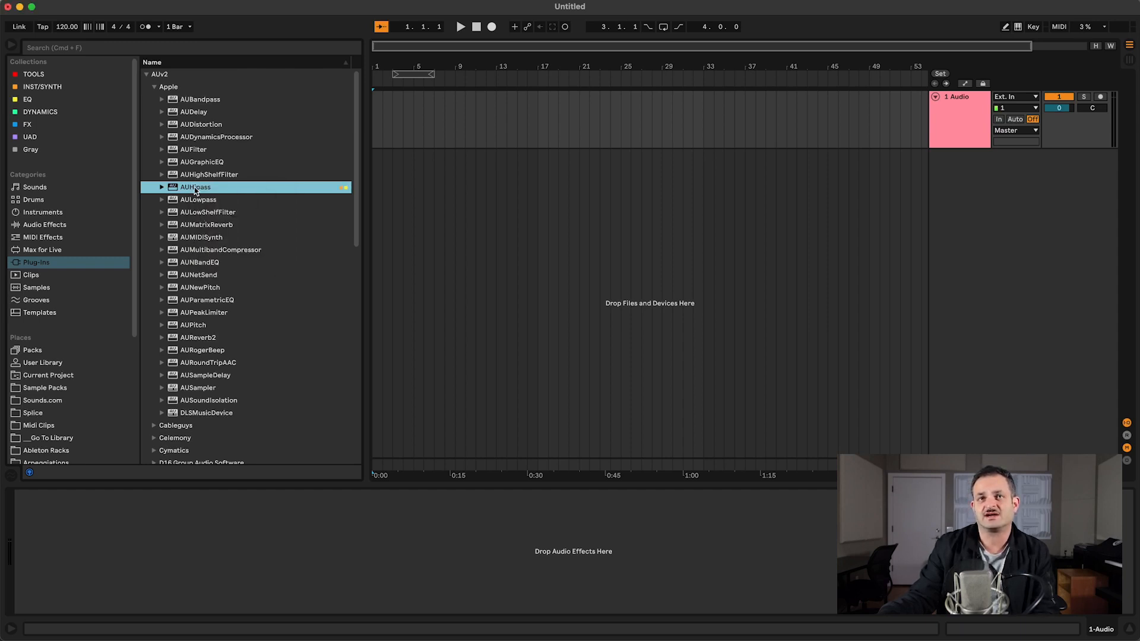
pyautogui.rightClick(195, 187)
pyautogui.click(220, 208)
# - Remove the EQ tag from AUHipass and collapse the Apple plug-in folder
pyautogui.rightClick(202, 189)
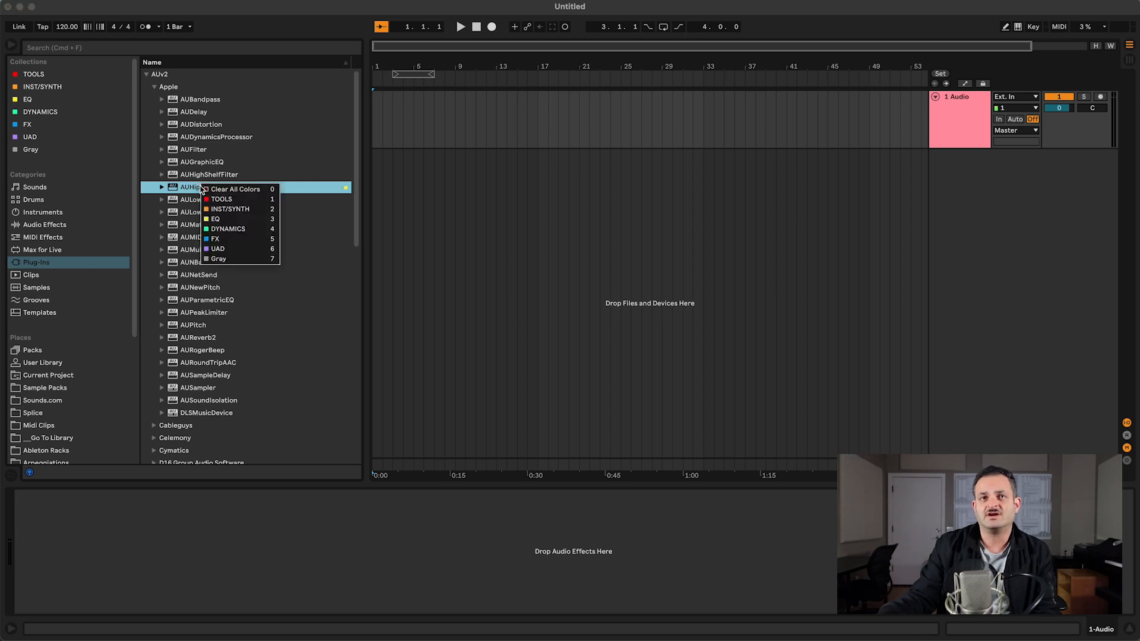
pyautogui.click(191, 190)
pyautogui.rightClick(193, 190)
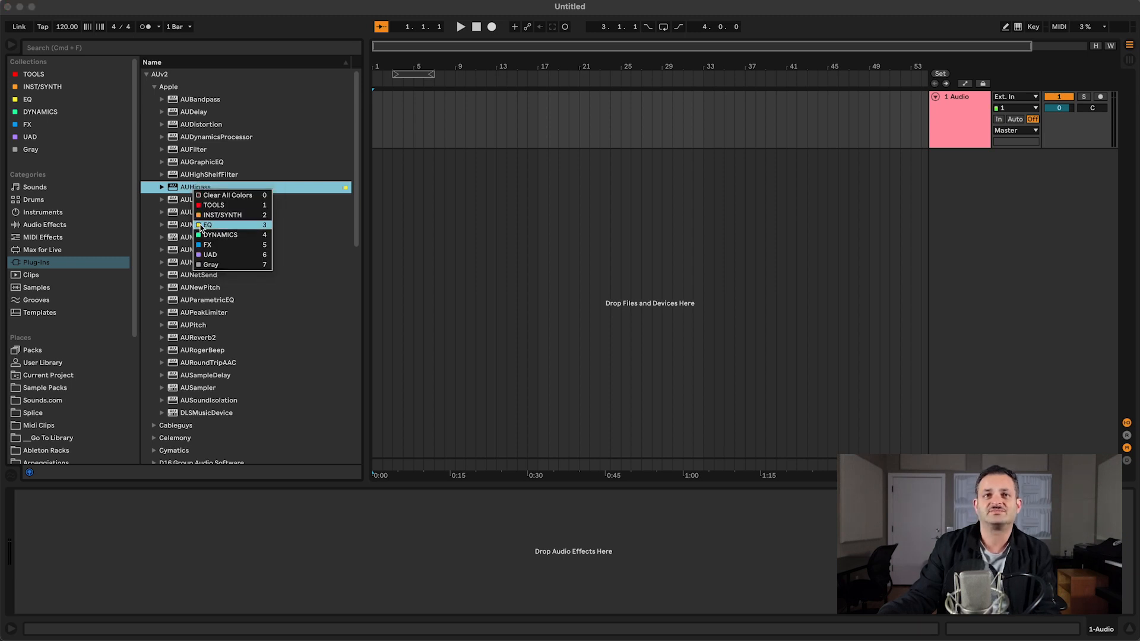
pyautogui.click(202, 225)
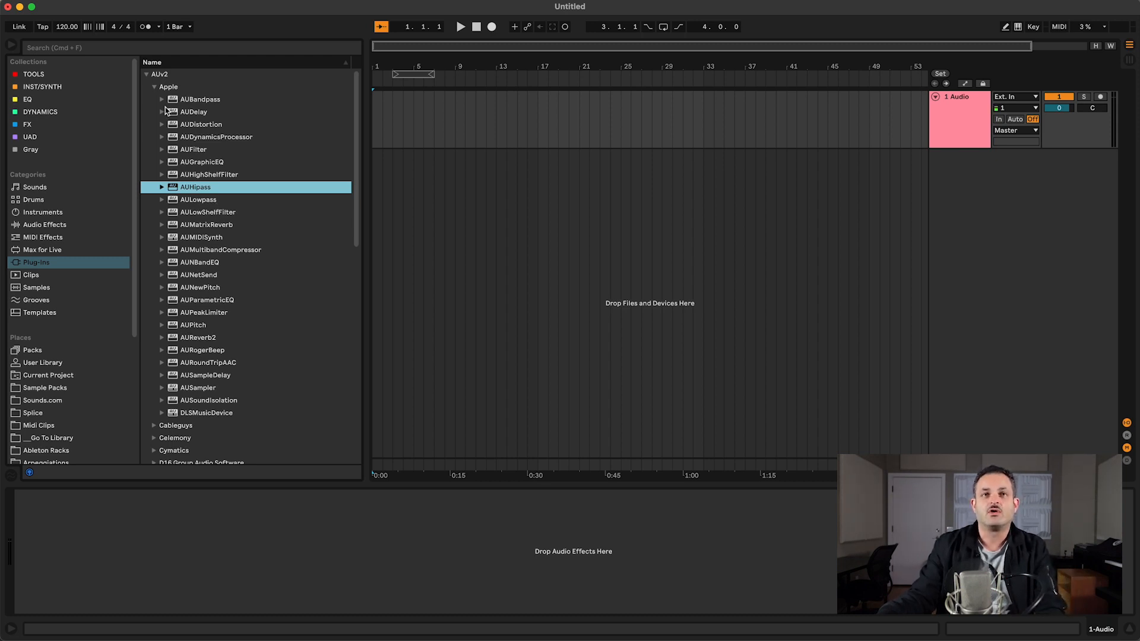
pyautogui.click(154, 89)
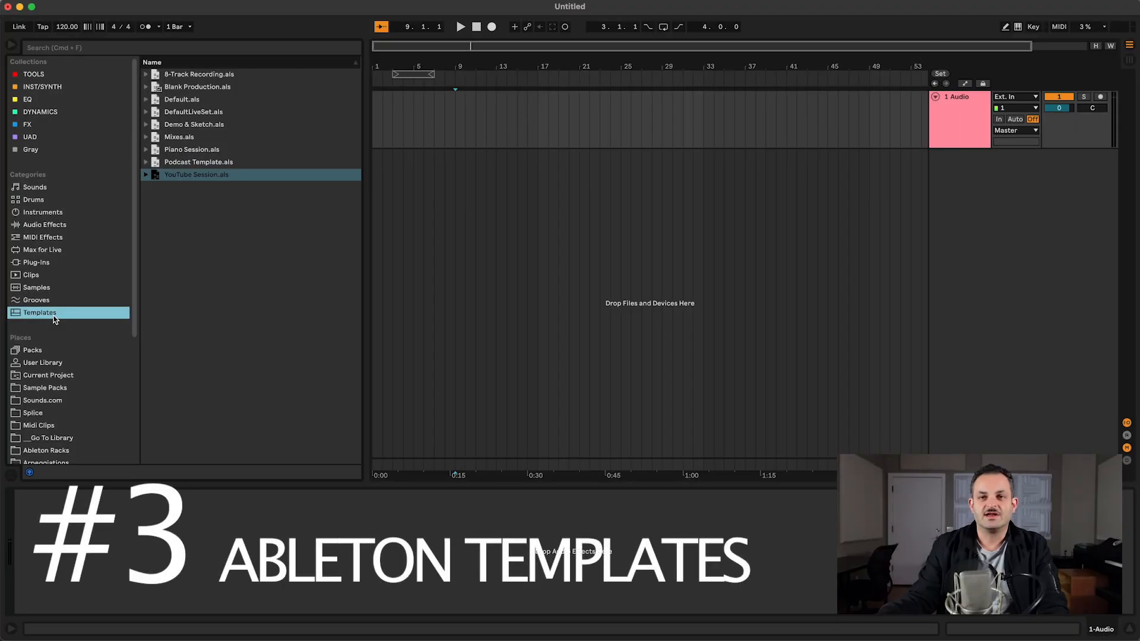
pyautogui.click(459, 238)
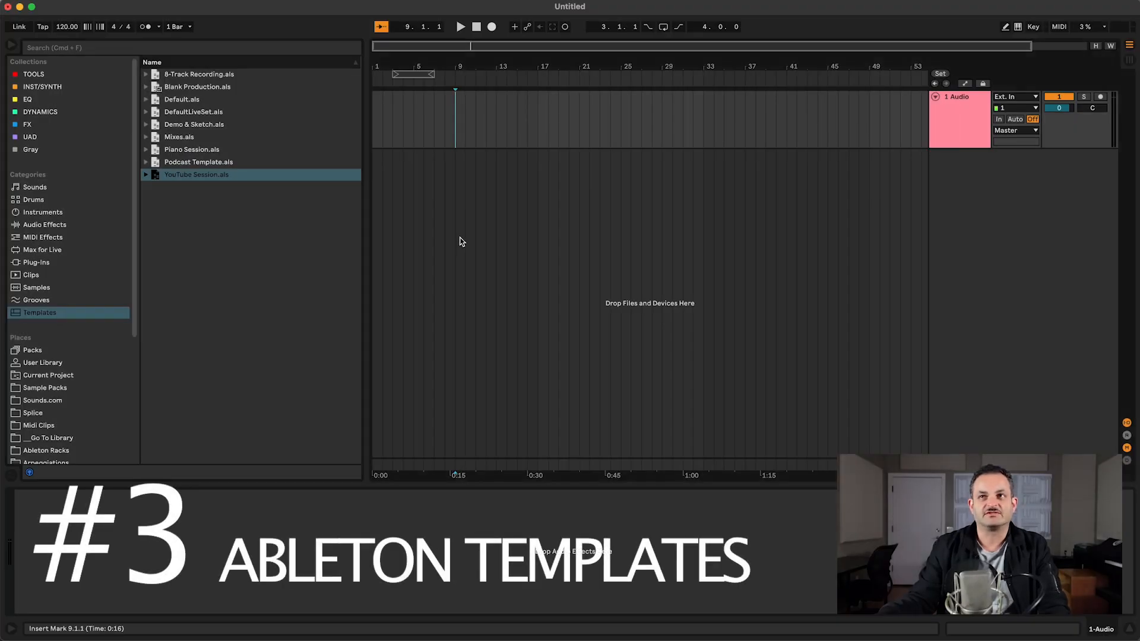
pyautogui.click(951, 113)
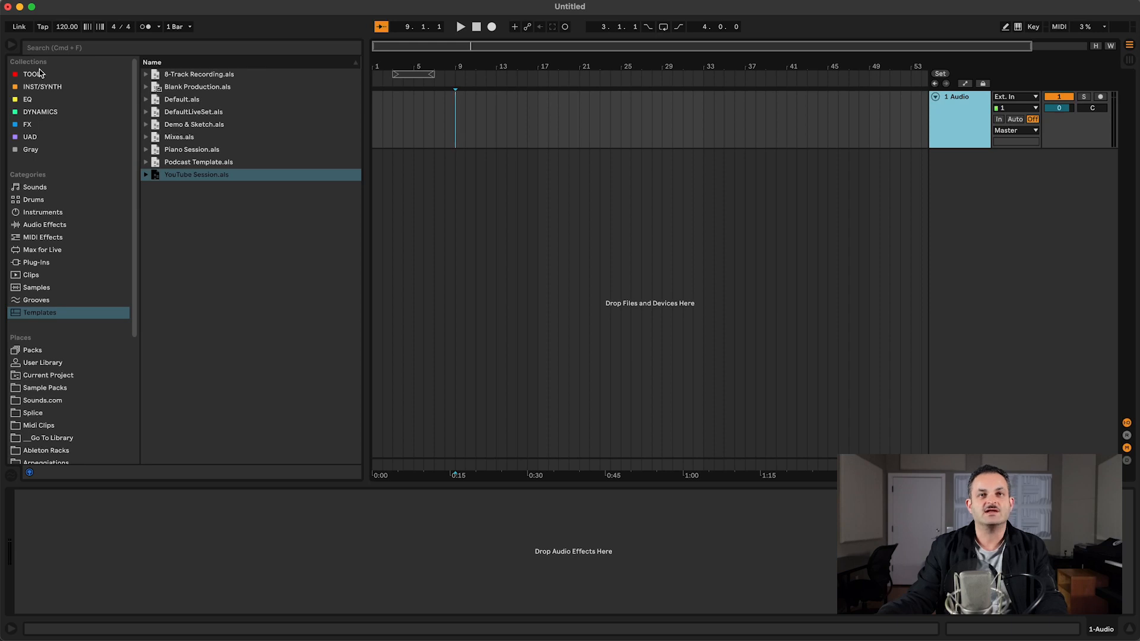
pyautogui.click(397, 188)
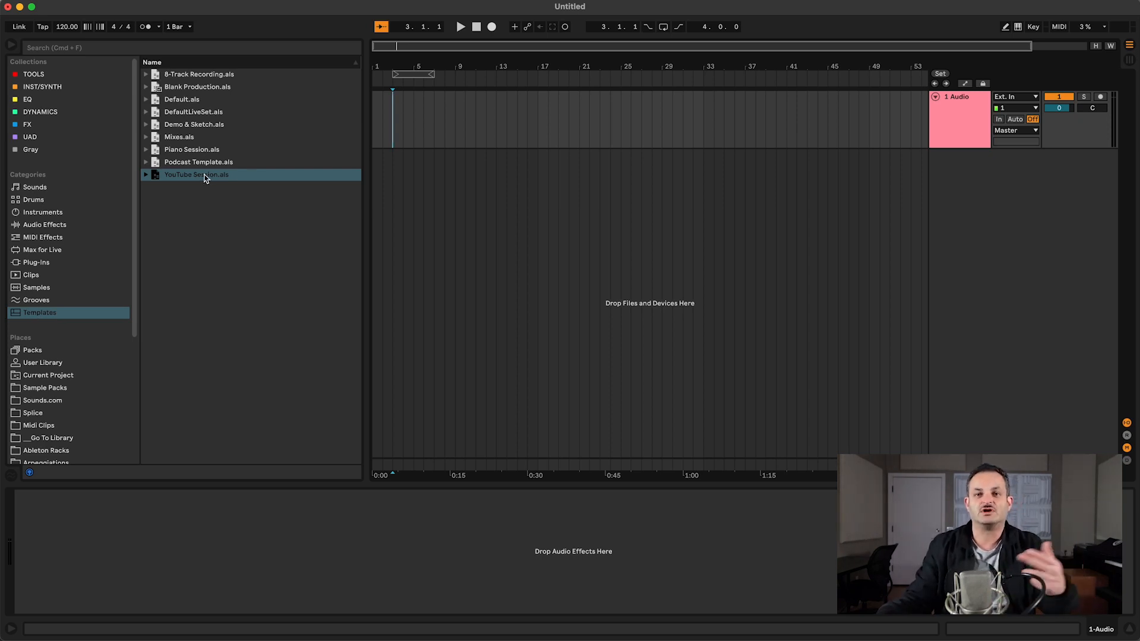
# - Look through the saved templates, highlighting Default, DefaultLiveSet, YouTube Session, Blank Production and Mixes
pyautogui.click(185, 99)
pyautogui.click(178, 112)
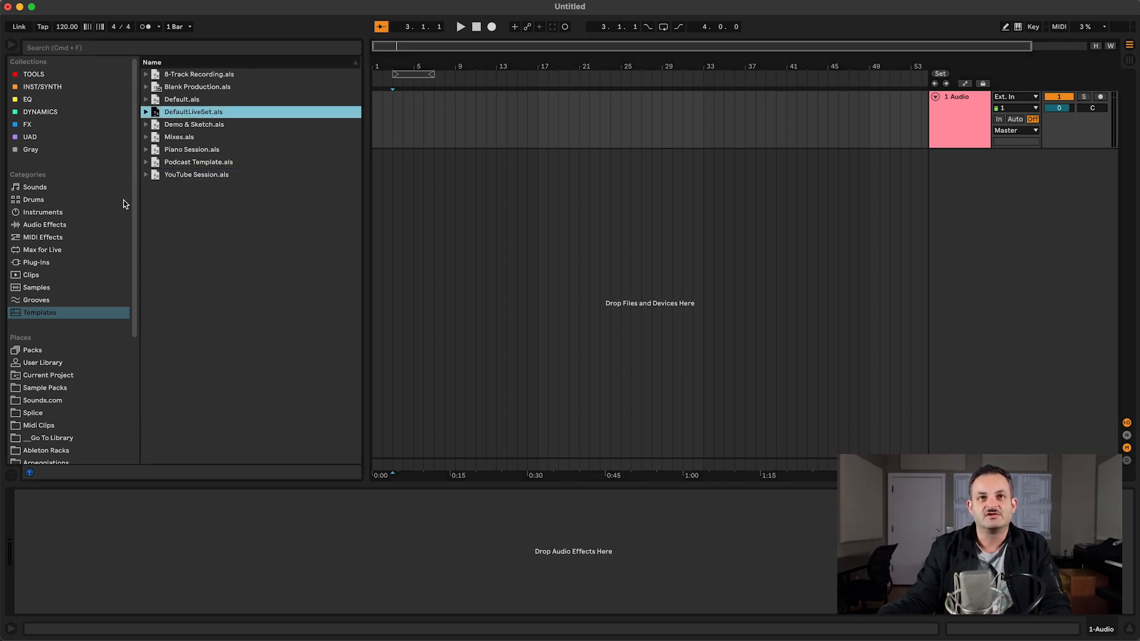
pyautogui.click(180, 176)
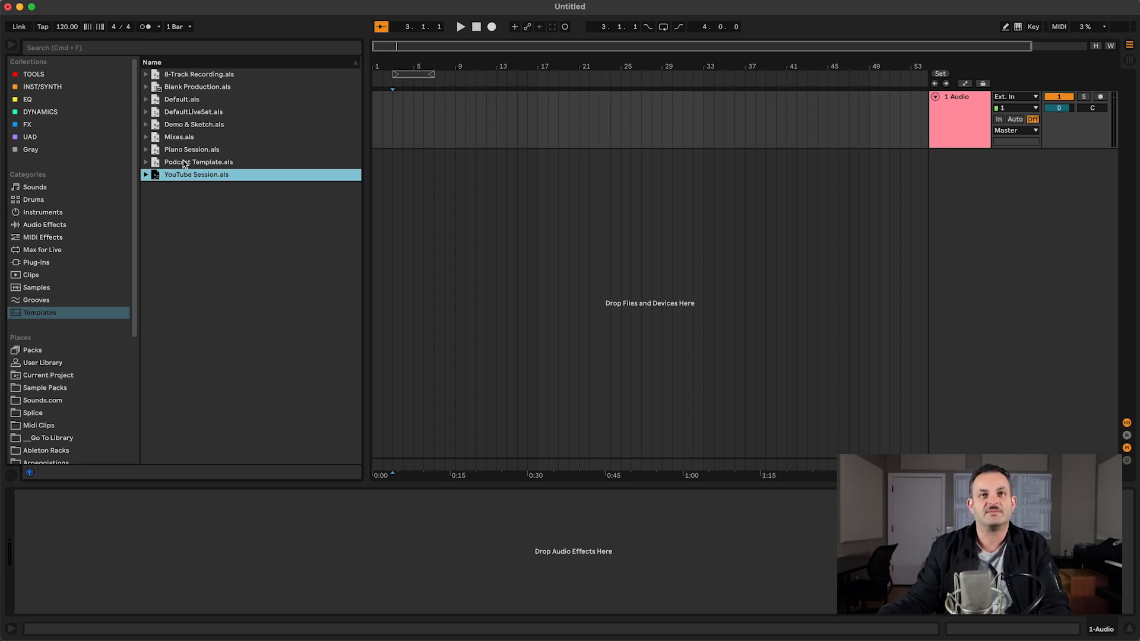
pyautogui.click(193, 89)
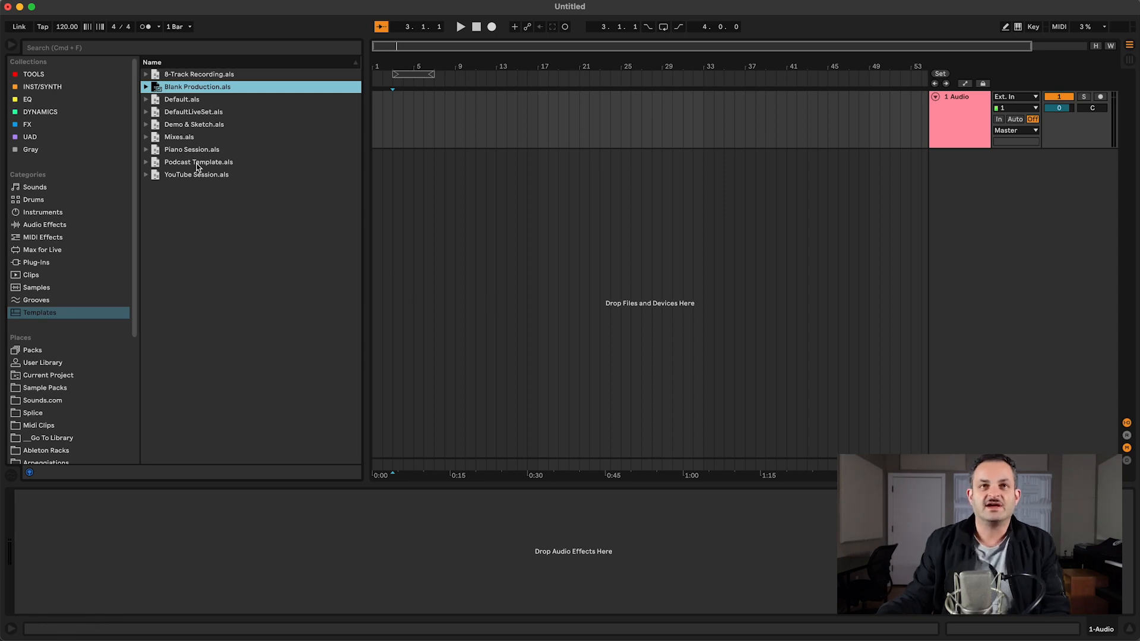
pyautogui.click(193, 139)
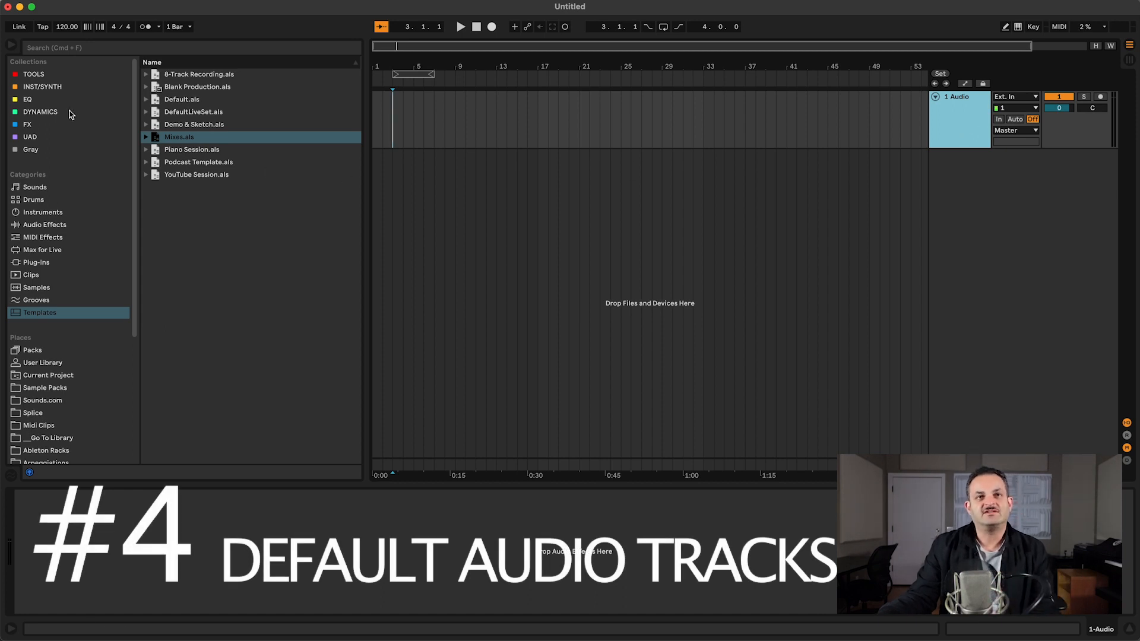
# - Add EQ Eight from the EQ collection to the 1 Audio track's device chain
pyautogui.click(28, 101)
pyautogui.click(194, 76)
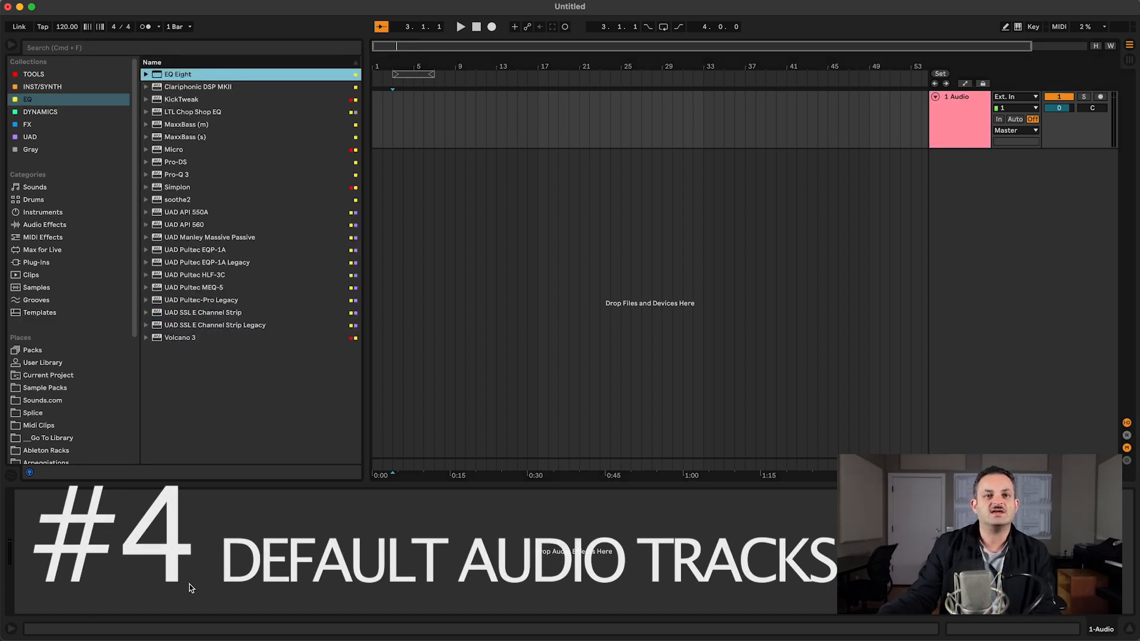
pyautogui.moveTo(166, 80); pyautogui.dragTo(122, 583)
pyautogui.click(951, 122)
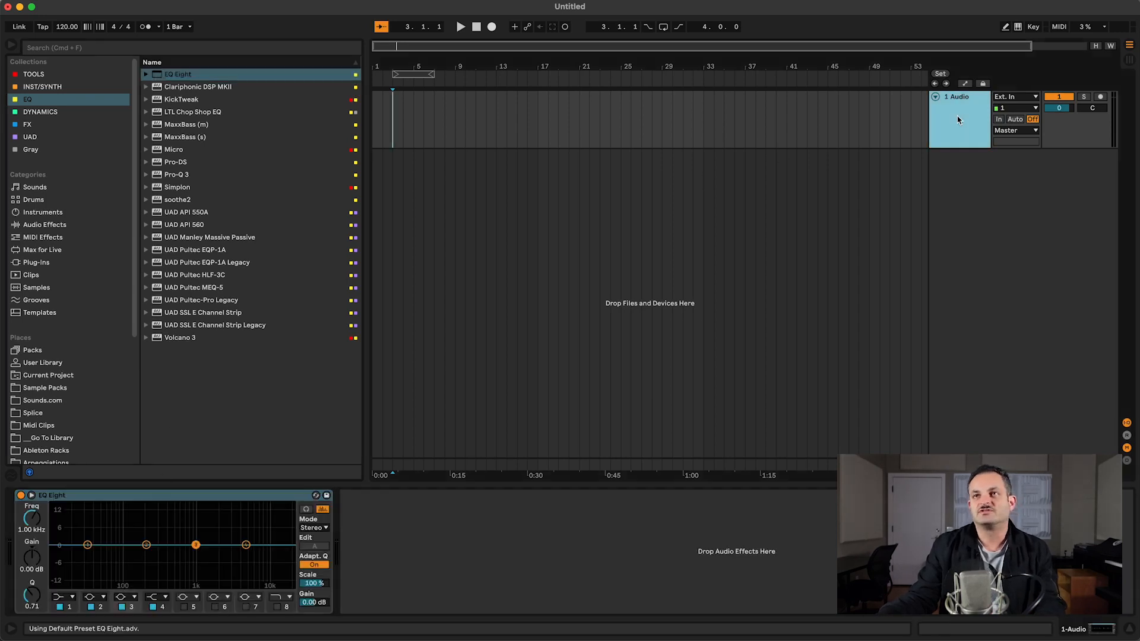
# - Switch to Session View and set the 1 Audio track's panning to split stereo mode
pyautogui.press('Tab')
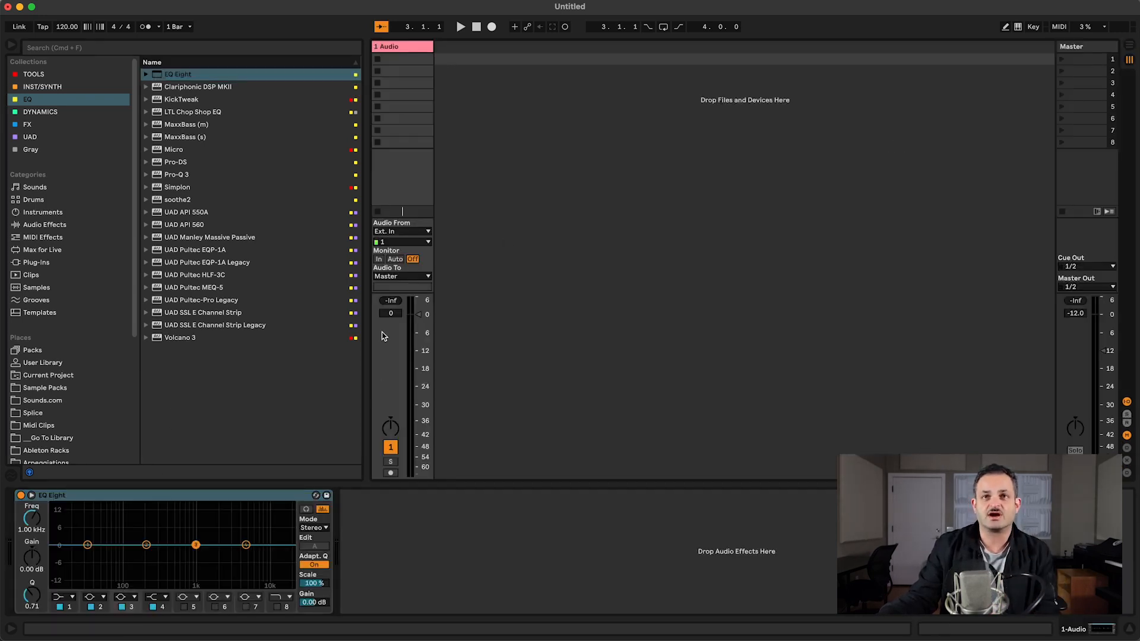
pyautogui.rightClick(391, 426)
pyautogui.click(394, 432)
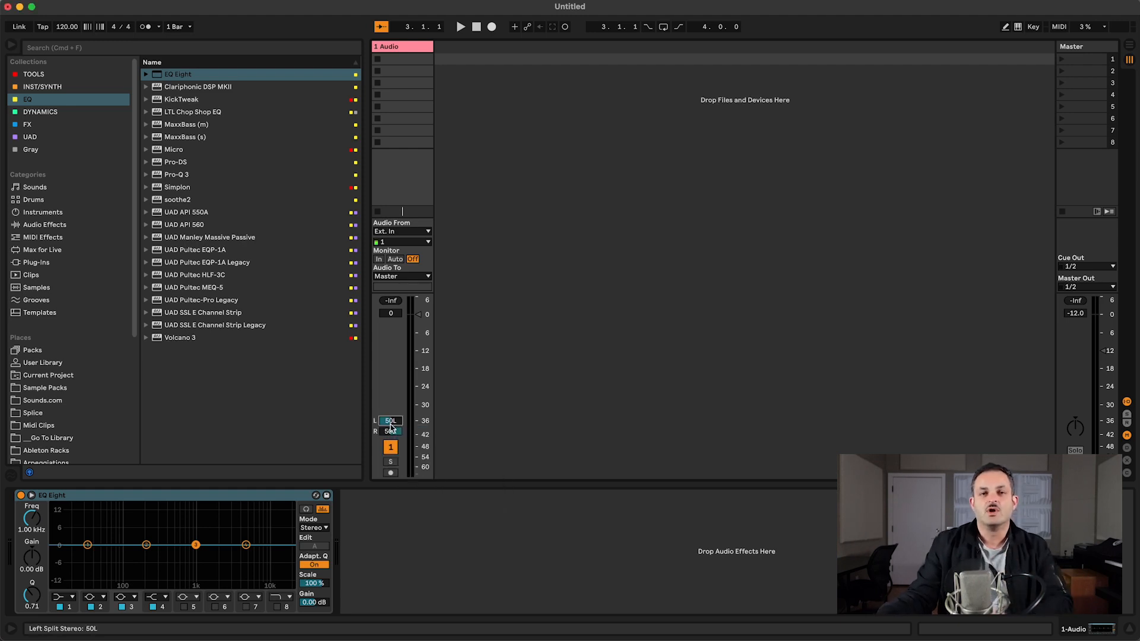
# - Save the 1 Audio track with its EQ Eight as the default audio track, overwriting the existing default
pyautogui.click(96, 496)
pyautogui.rightClick(394, 50)
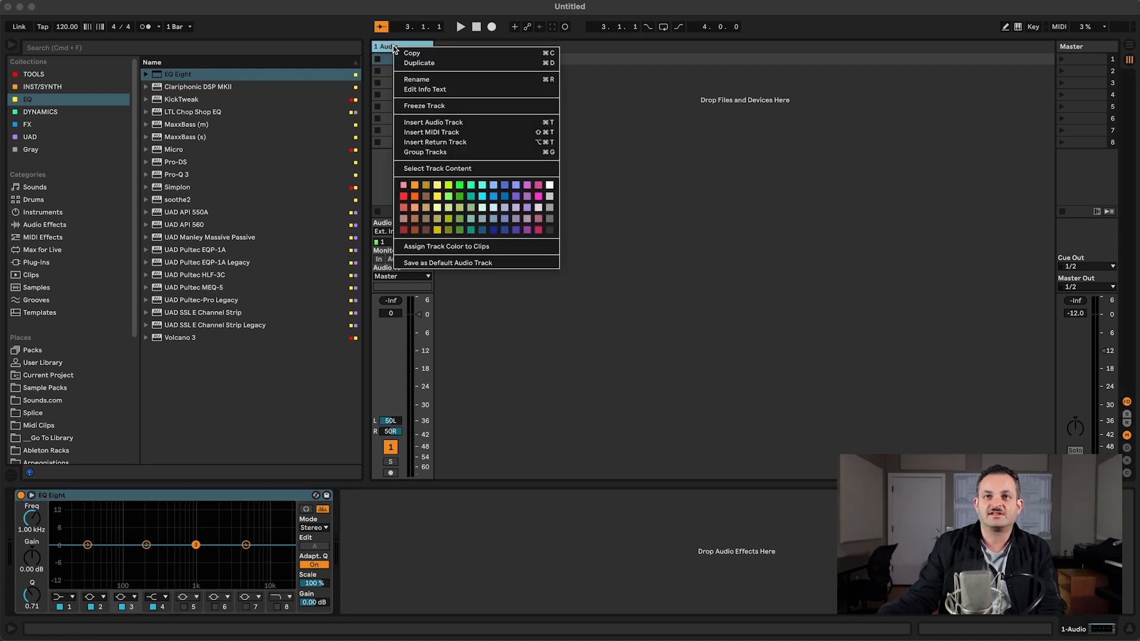
pyautogui.click(437, 264)
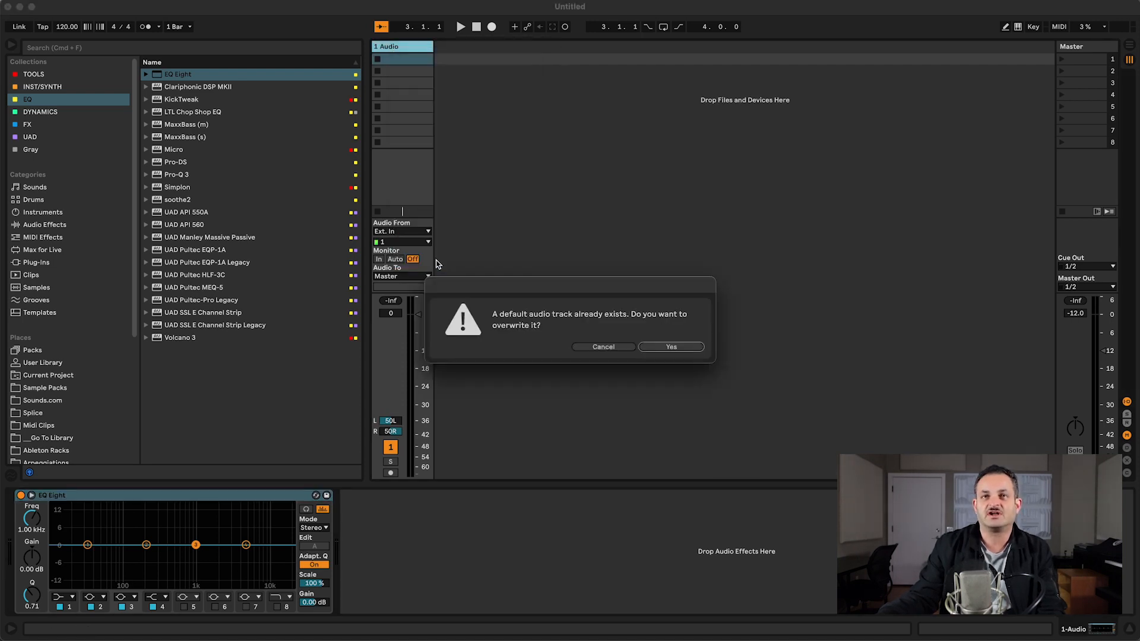
pyautogui.click(659, 348)
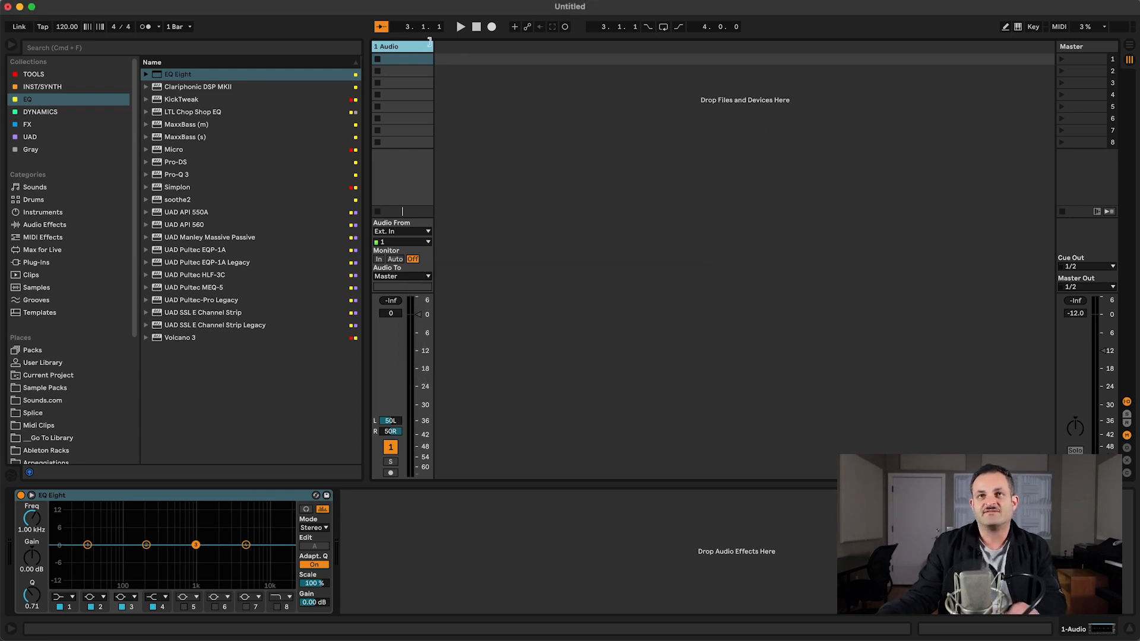
# - Insert a new audio track and check its EQ Eight device and its default-track saving option
pyautogui.press('super+t')
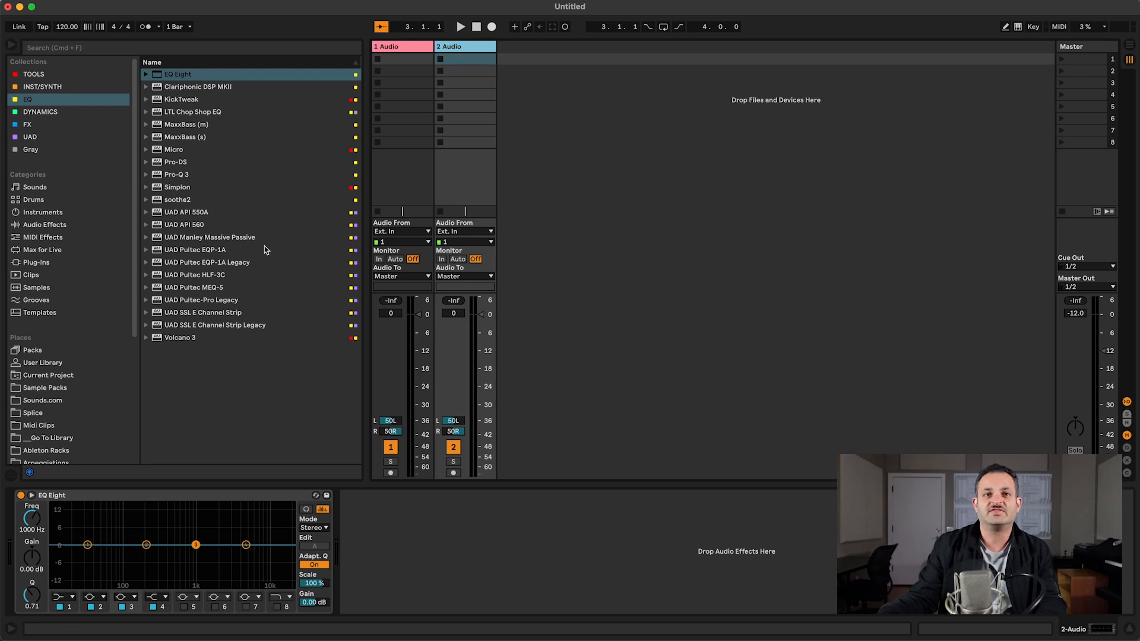
pyautogui.click(167, 504)
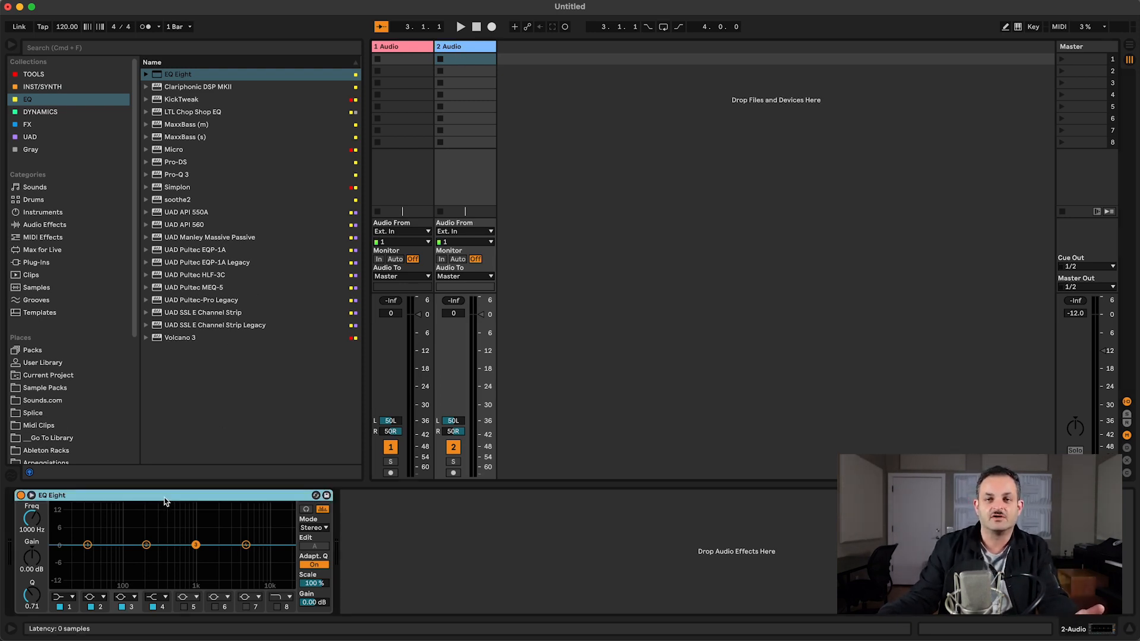
pyautogui.rightClick(450, 48)
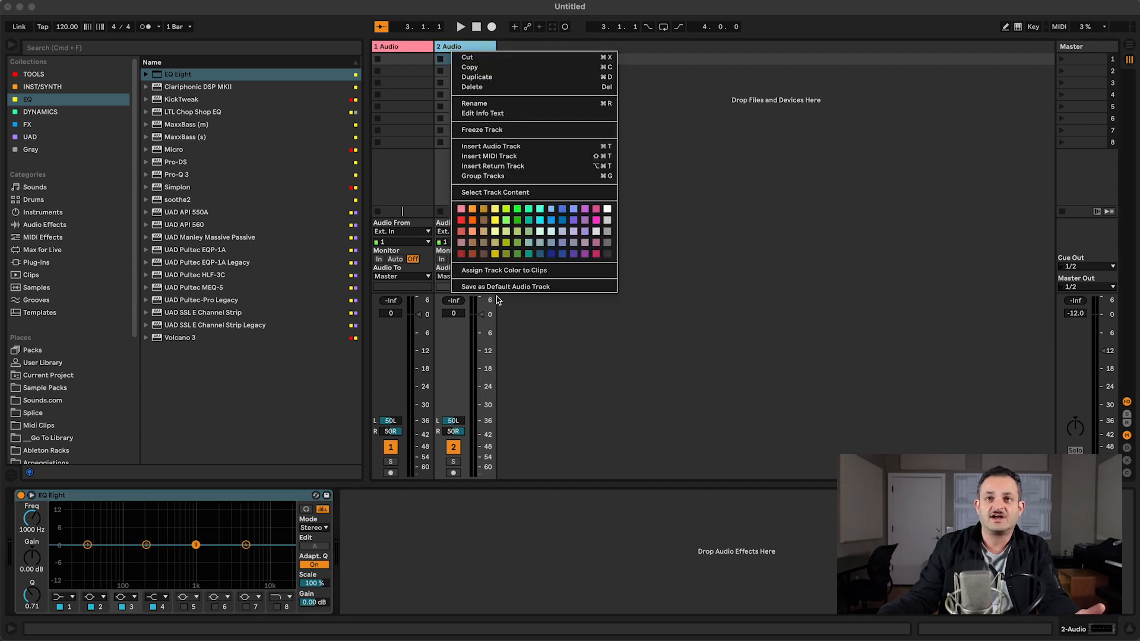
pyautogui.click(552, 356)
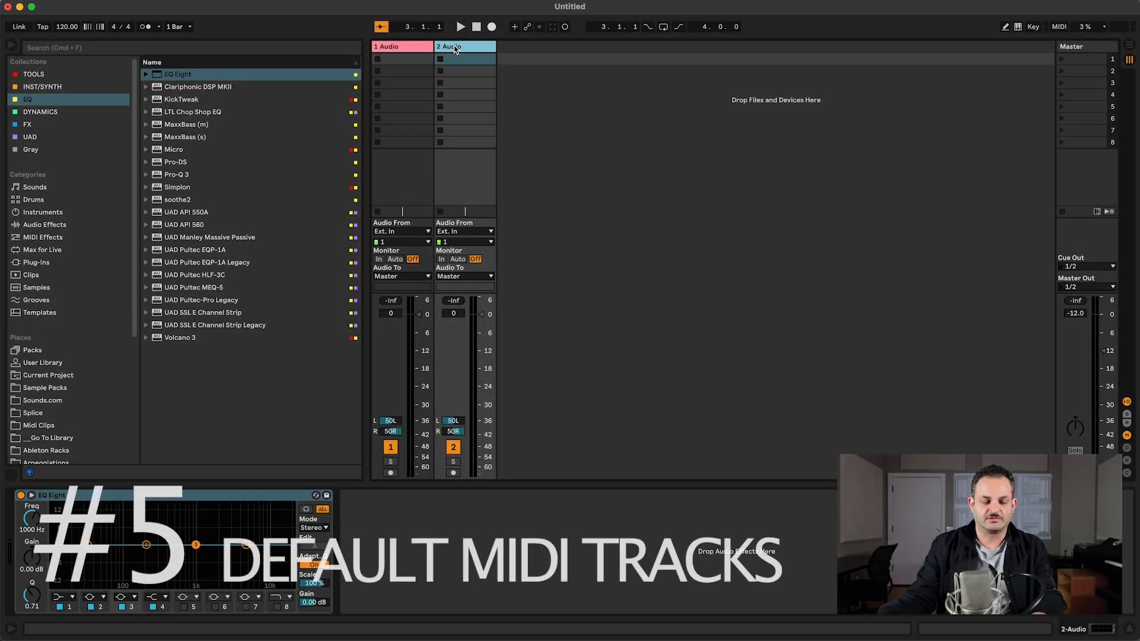
# - Insert a new MIDI track and choose to save it as the default MIDI track
pyautogui.press('super+shift+t')
pyautogui.click(518, 48)
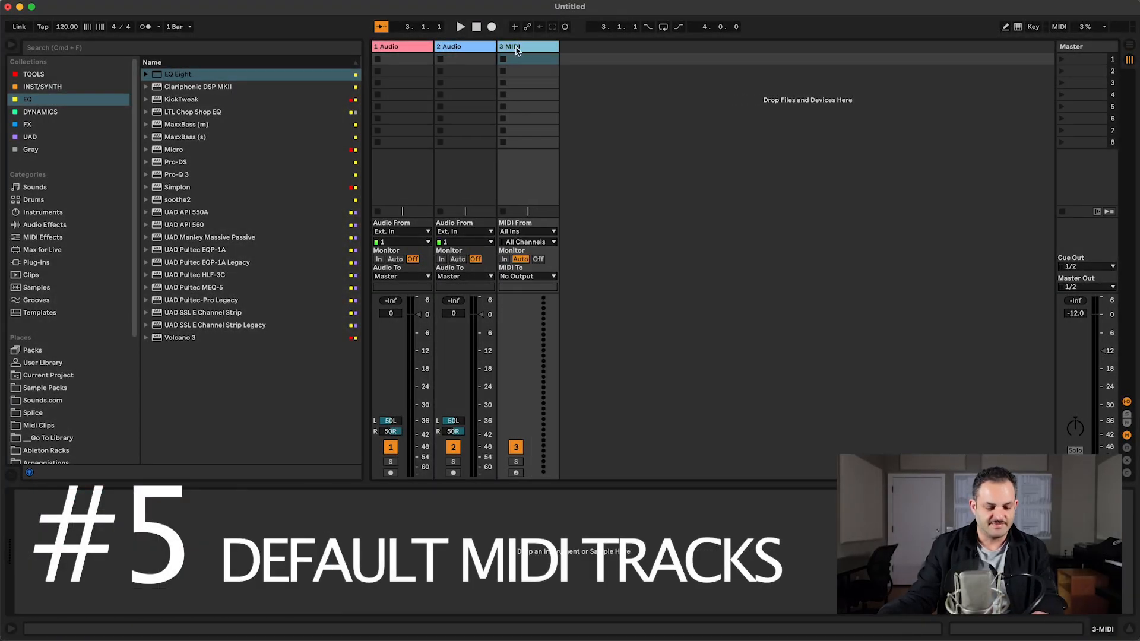
pyautogui.rightClick(517, 49)
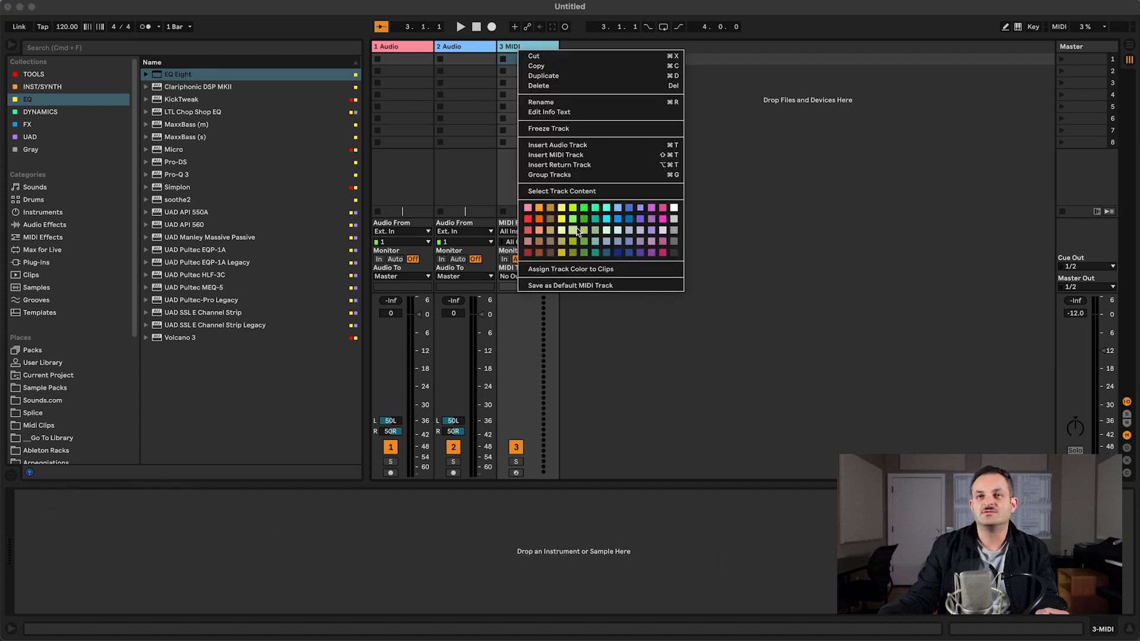
pyautogui.click(570, 285)
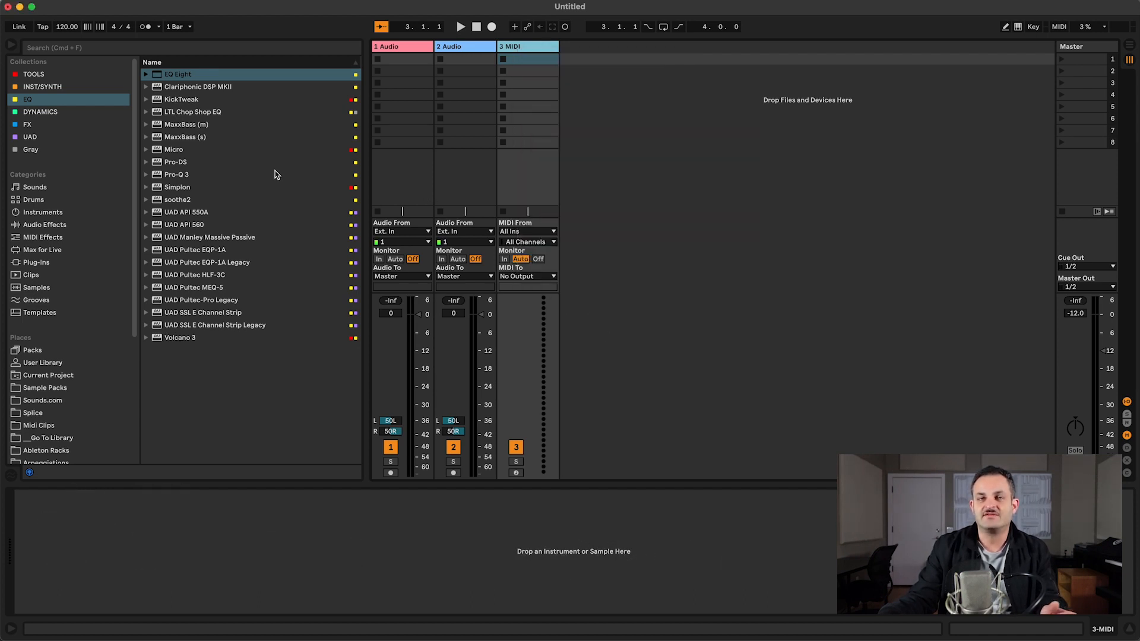
# - Add EQ Eight from the EQ collection to the 3 MIDI track and check the track's default-saving option
pyautogui.moveTo(163, 76); pyautogui.dragTo(155, 573)
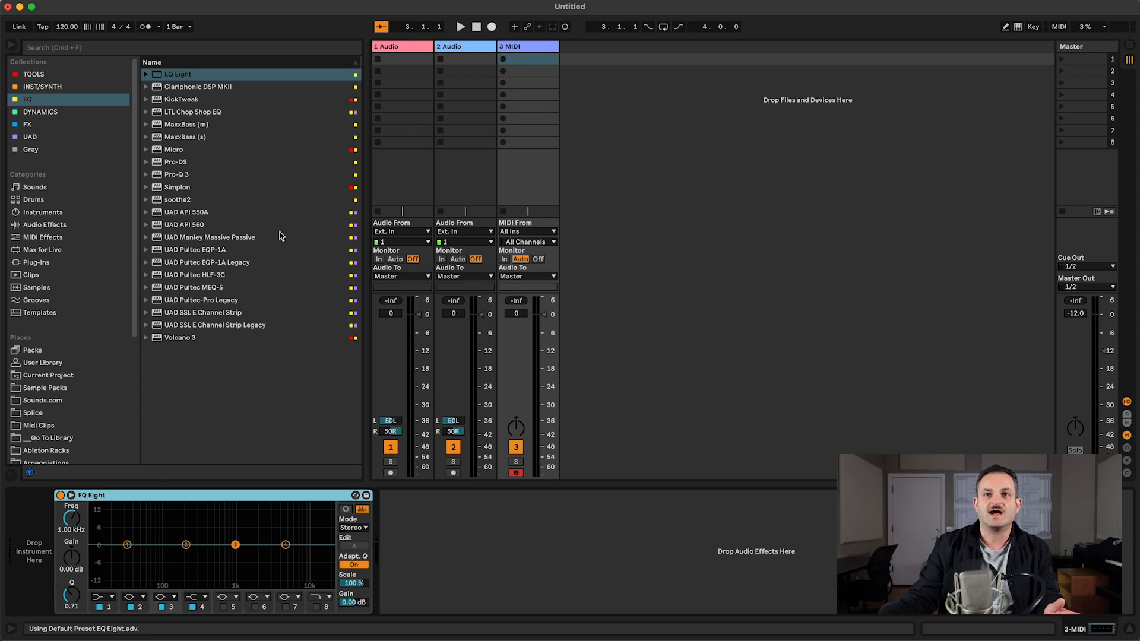
pyautogui.rightClick(507, 50)
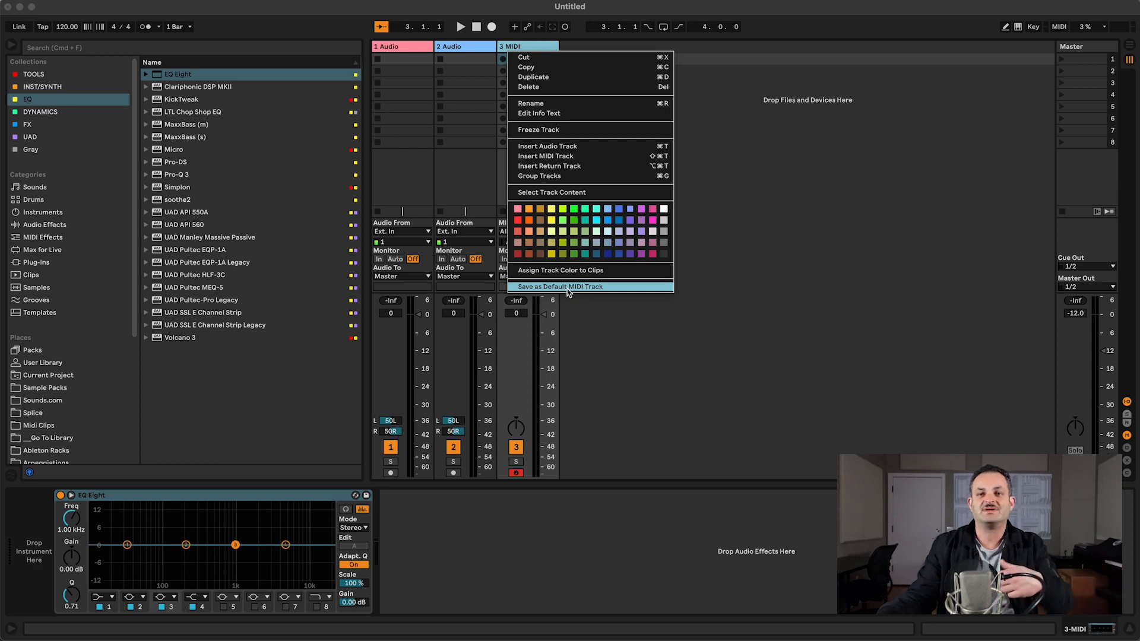
pyautogui.click(604, 379)
# - Turn the EQ Eight on the 3 MIDI track off and back on
pyautogui.click(194, 496)
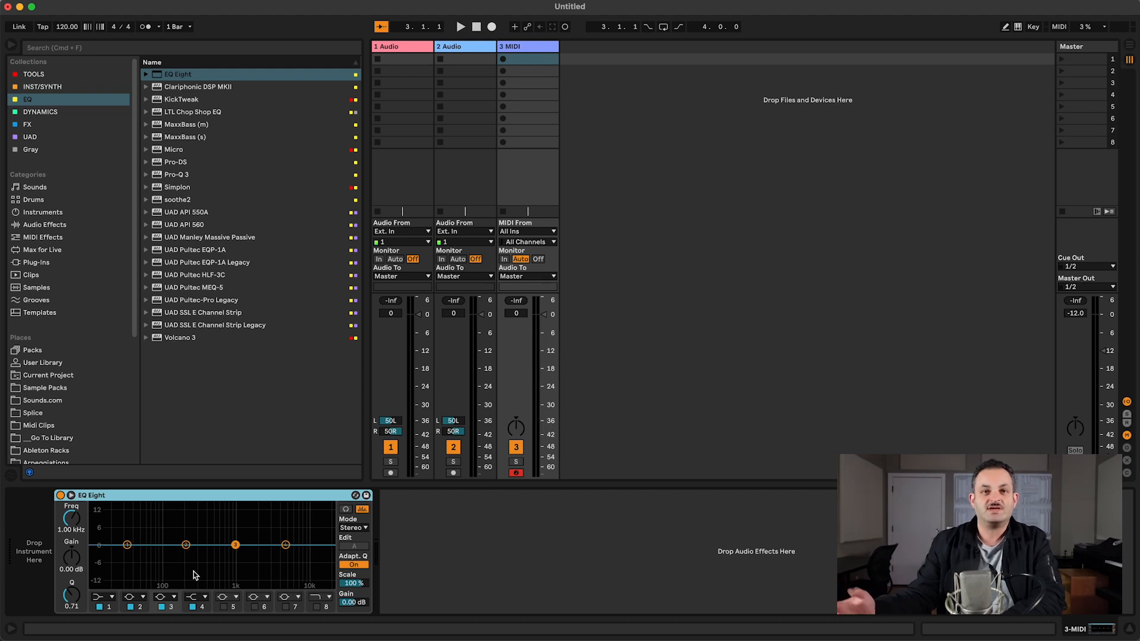
pyautogui.click(60, 496)
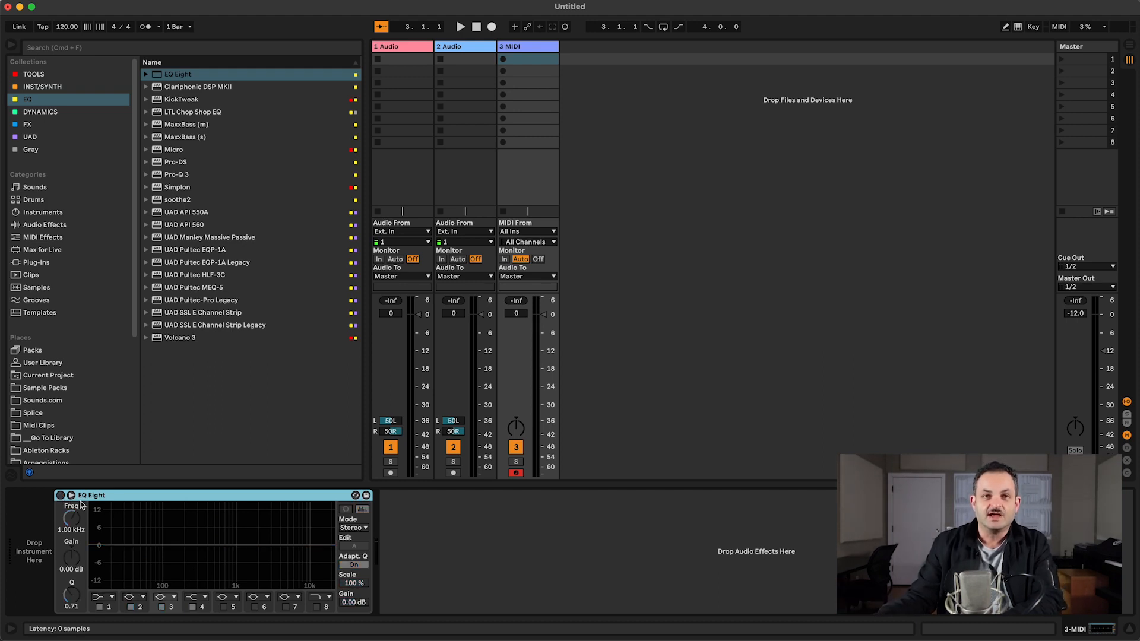
pyautogui.click(61, 496)
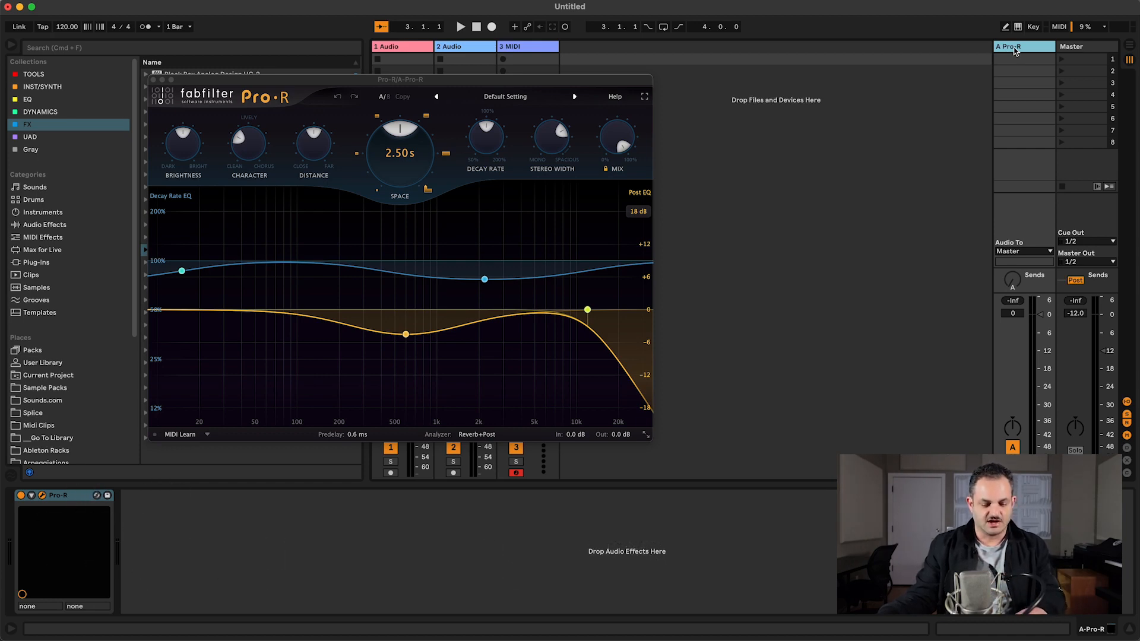
# - Insert a second return track and set the Mix of Pro-R on the 2 Audio track to about 37.7%
pyautogui.press('super+alt+t')
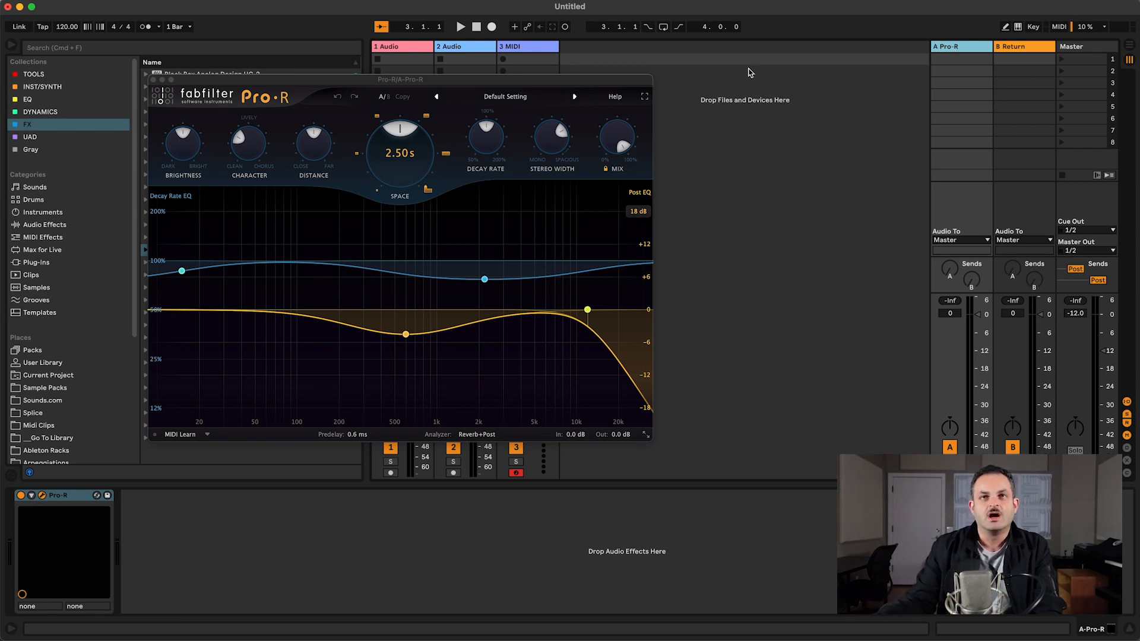
pyautogui.click(465, 51)
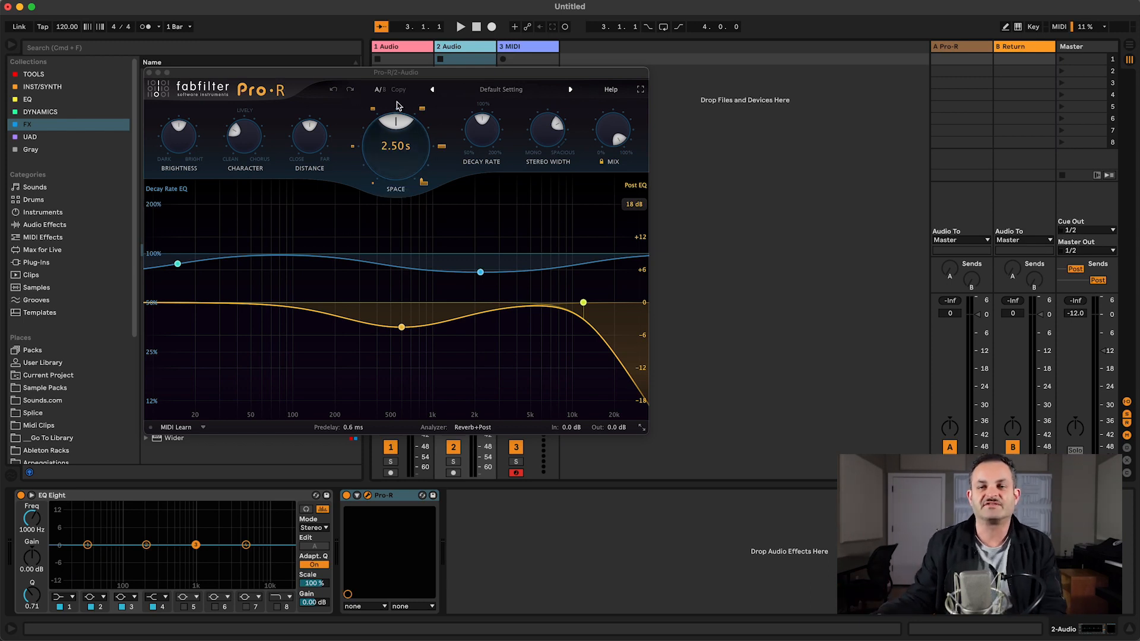
pyautogui.moveTo(607, 135)
pyautogui.mouseDown()
pyautogui.moveTo(582, 222)
pyautogui.moveTo(602, 132)
pyautogui.moveTo(607, 142)
pyautogui.mouseUp()
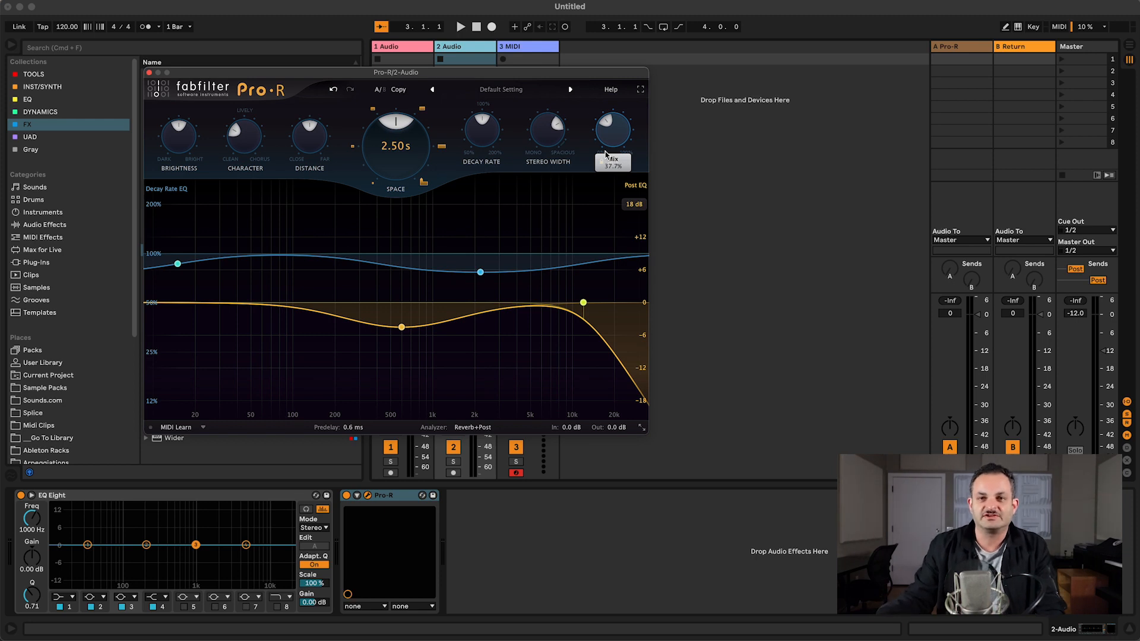
pyautogui.click(958, 48)
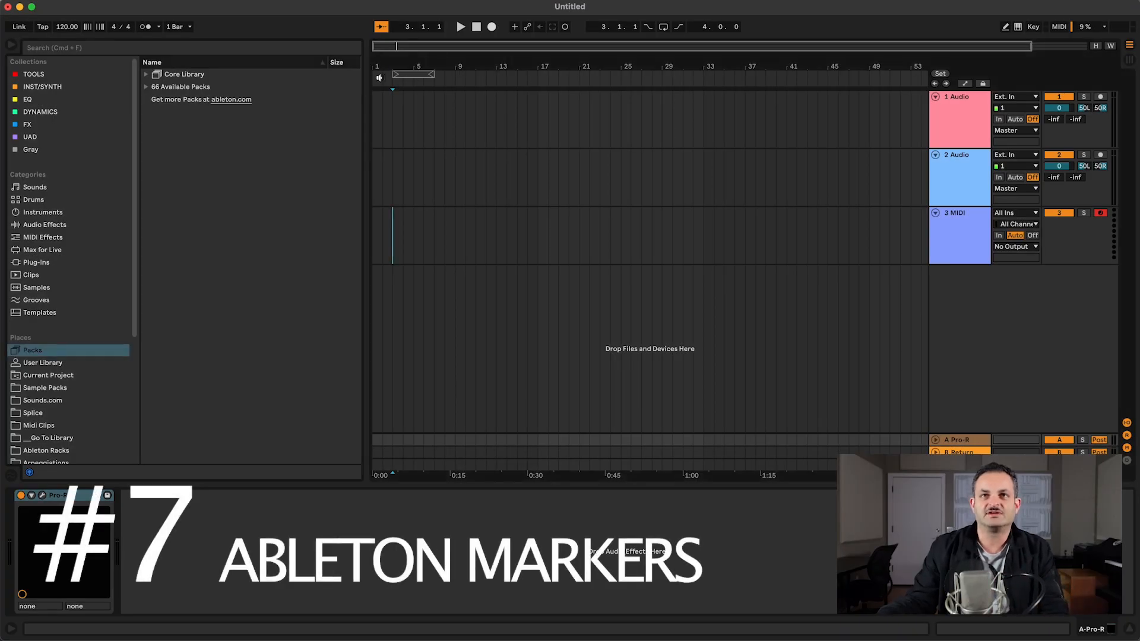
# - Add a locator at bar 8 of the arrangement and move it to bar 1
pyautogui.rightClick(377, 78)
pyautogui.press('Escape')
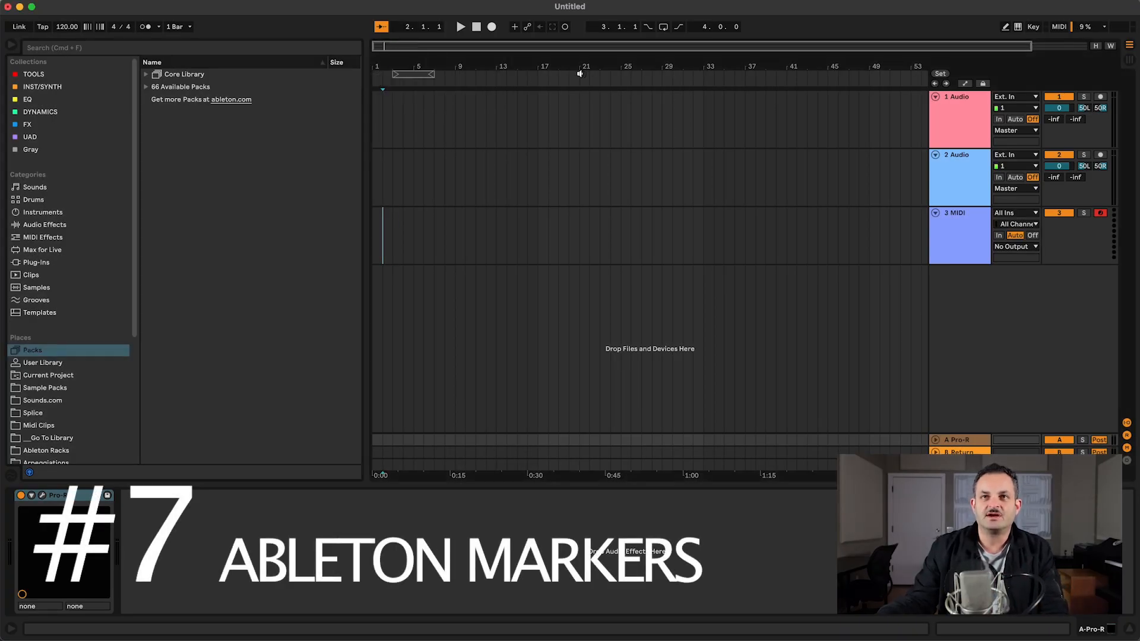
pyautogui.rightClick(456, 78)
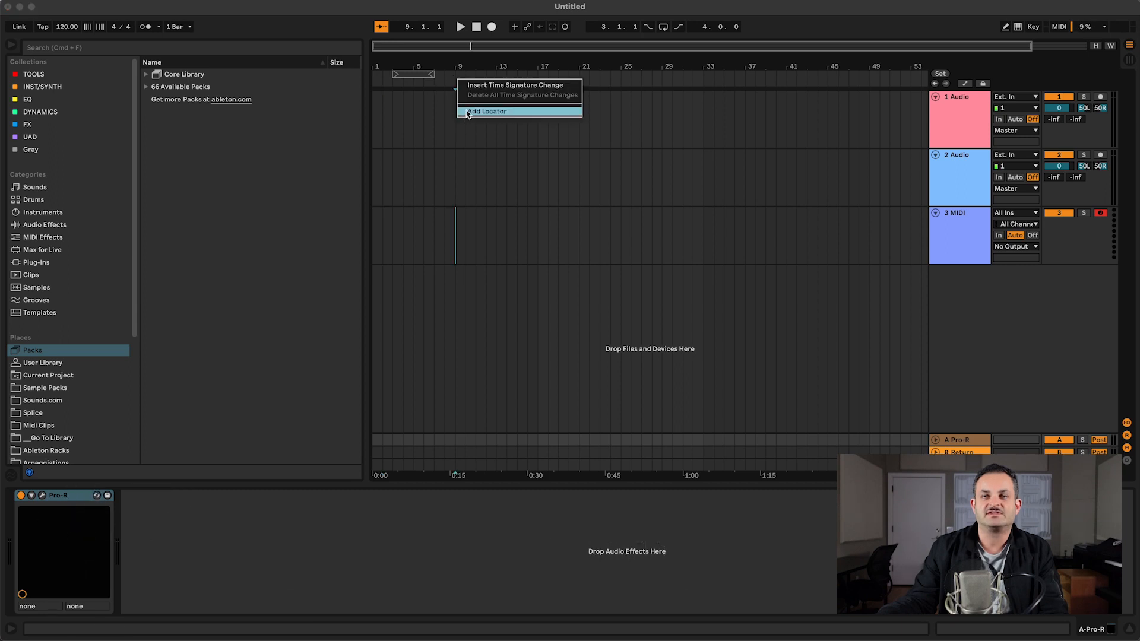
pyautogui.rightClick(445, 79)
pyautogui.click(460, 111)
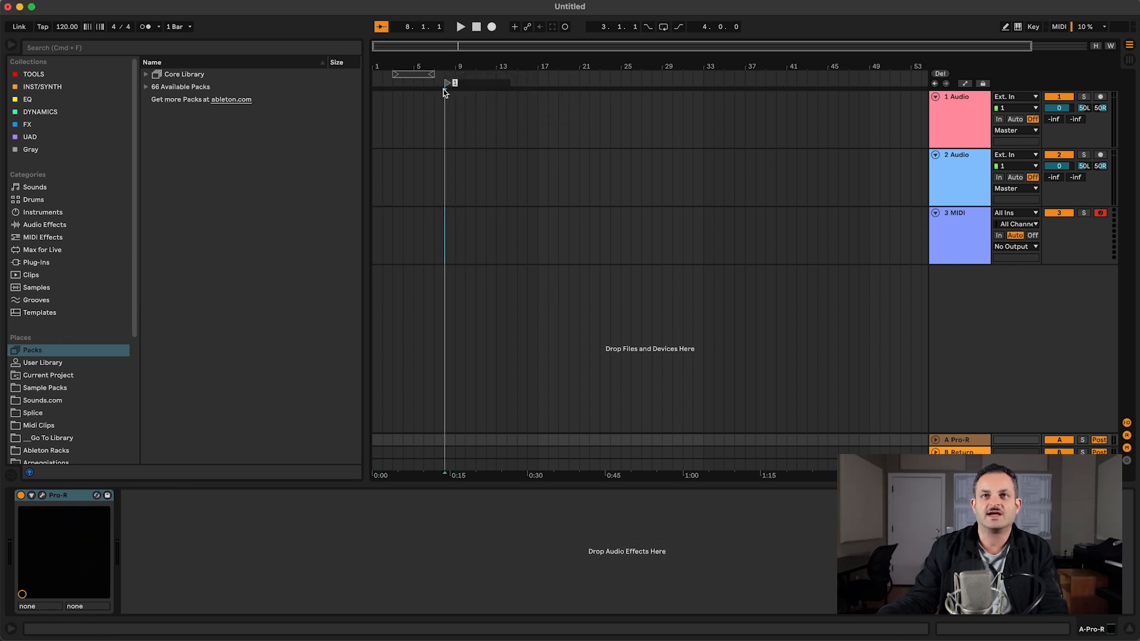
pyautogui.moveTo(451, 83); pyautogui.dragTo(378, 83)
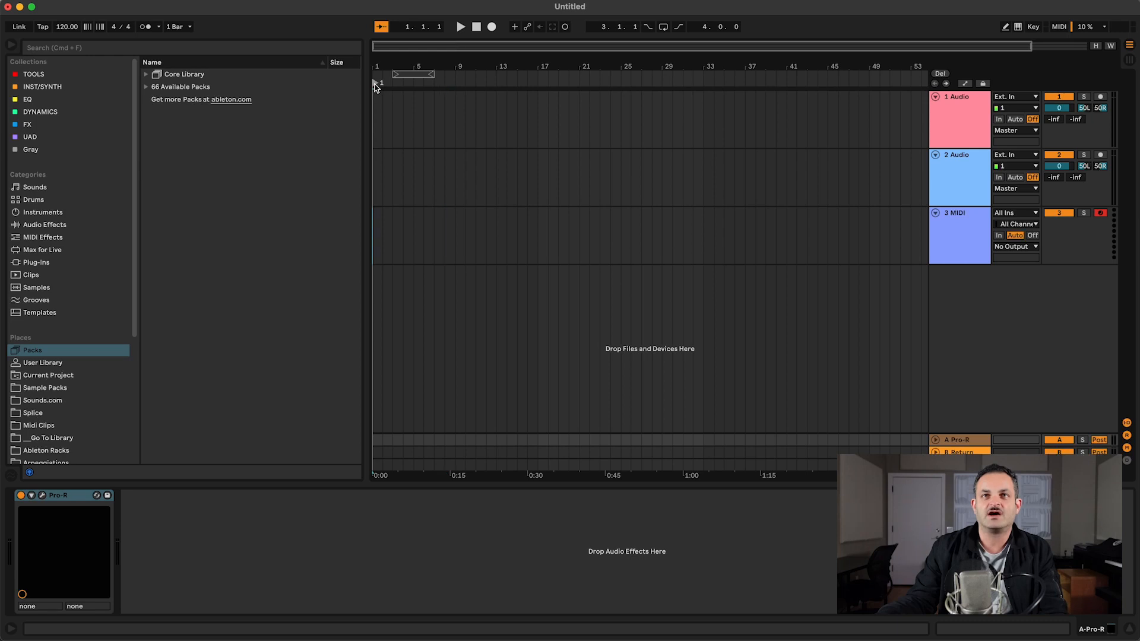
# - Rename the locator at bar 1 as INTRO
pyautogui.rightClick(378, 84)
pyautogui.click(387, 105)
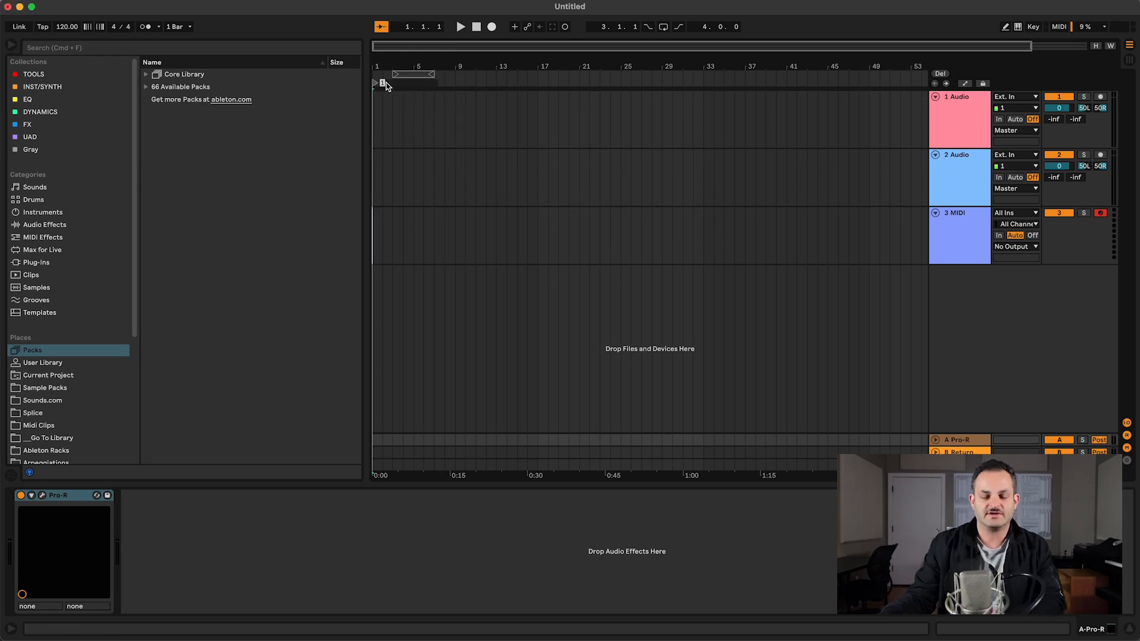
pyautogui.write('INTRO')
pyautogui.press('Return')
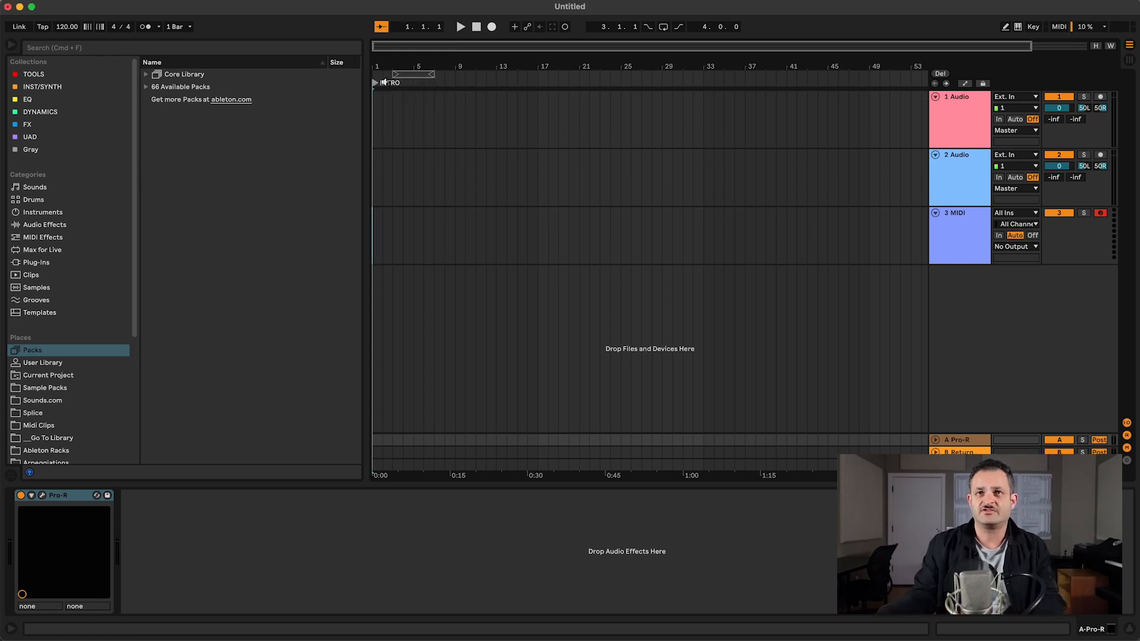
# - Add a locator named BREAK at bar 17 of the arrangement
pyautogui.rightClick(538, 83)
pyautogui.click(656, 121)
pyautogui.write('BREAK')
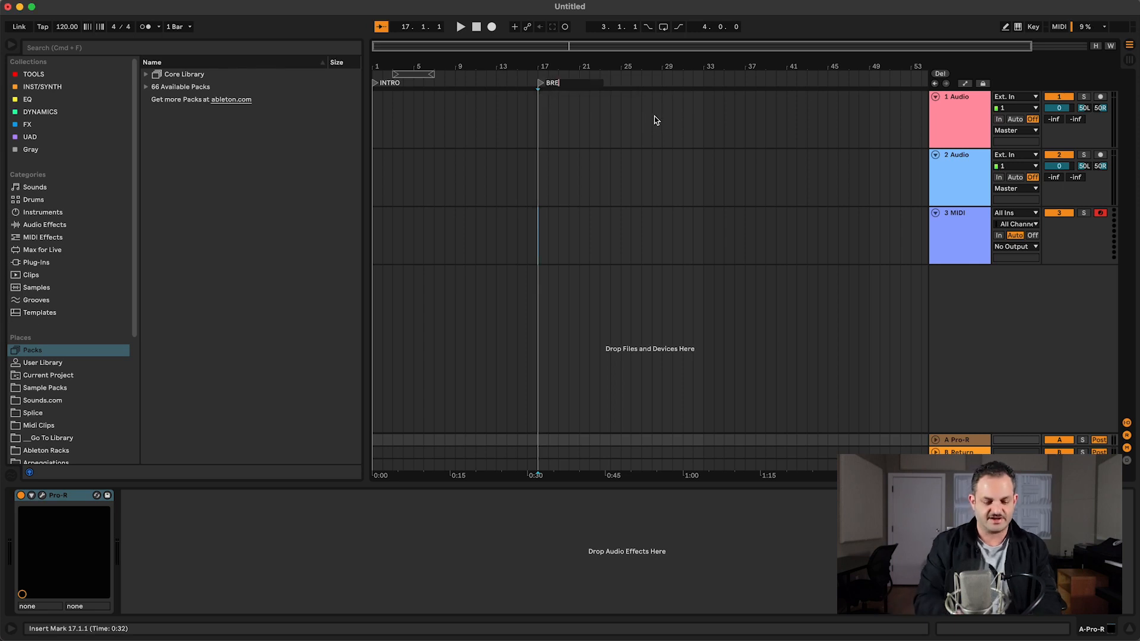
pyautogui.press('Return')
# - Add a locator named CHORUS at bar 33 of the arrangement
pyautogui.rightClick(708, 83)
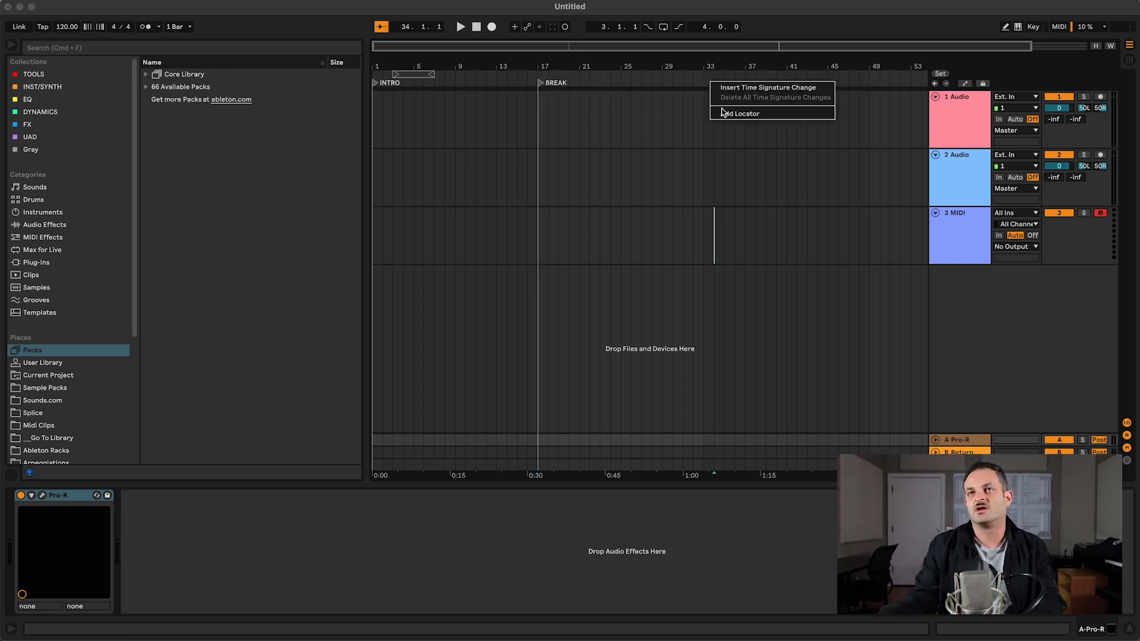
pyautogui.click(721, 111)
pyautogui.rightClick(708, 82)
pyautogui.click(736, 116)
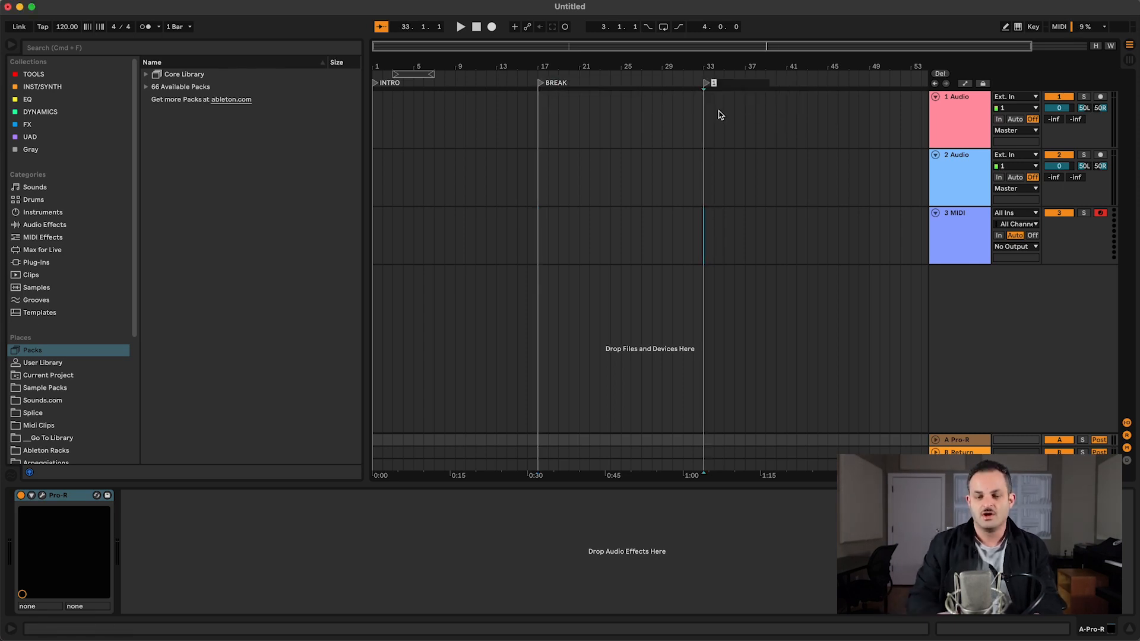
pyautogui.write('CHORUS')
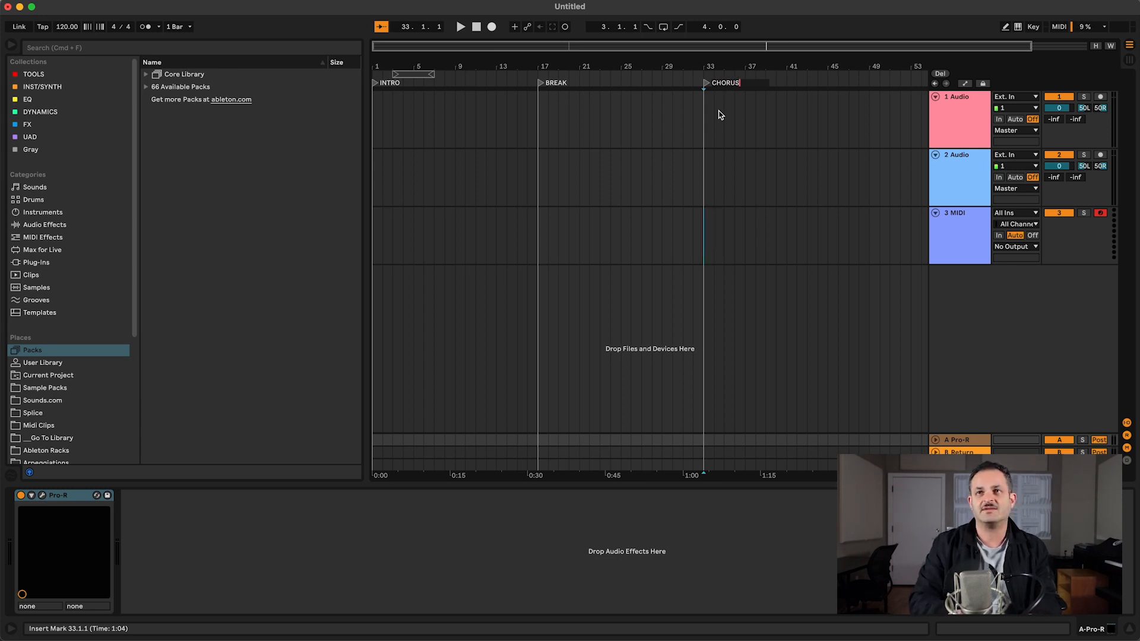
pyautogui.press('Return')
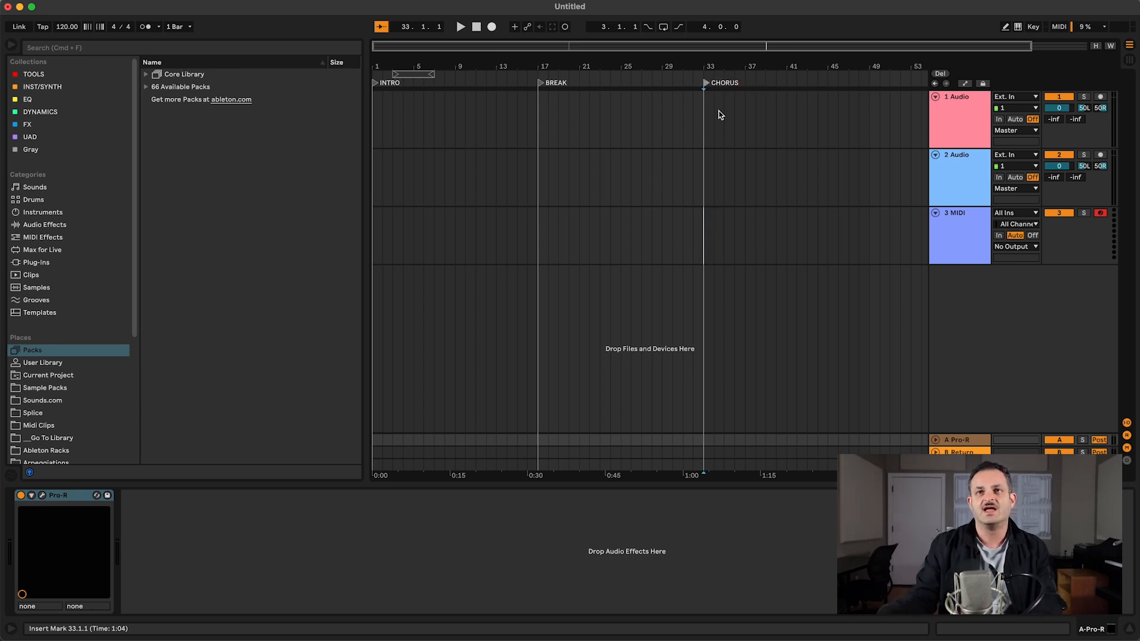
# - Place a new MIDI track above the audio tracks in the arrangement
pyautogui.moveTo(622, 64); pyautogui.dragTo(603, 61)
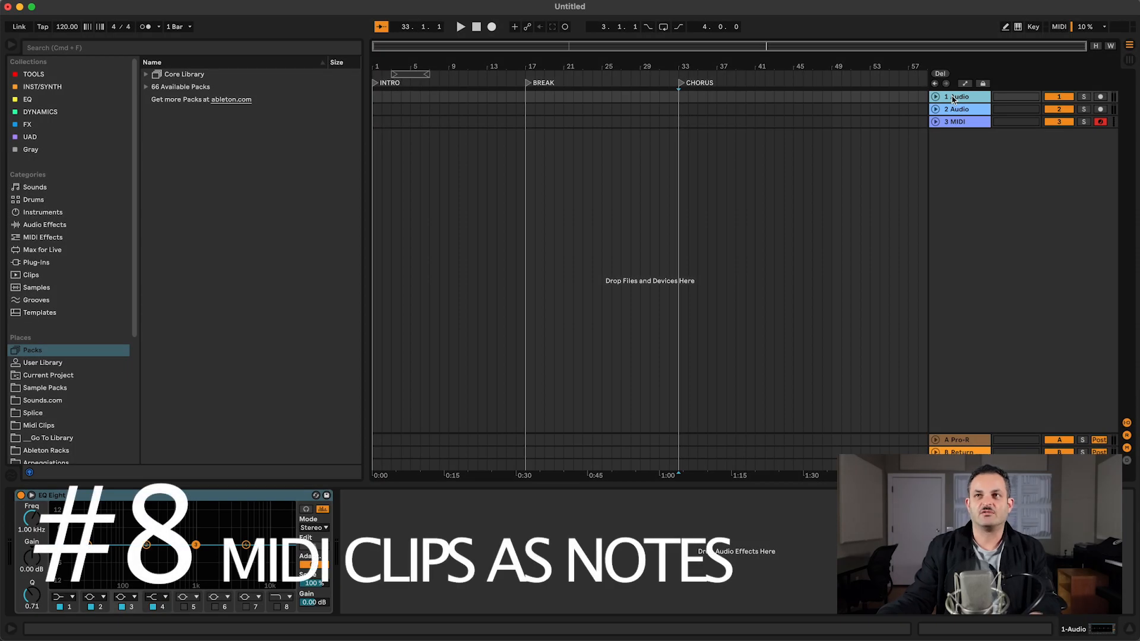
pyautogui.click(954, 108)
pyautogui.moveTo(955, 109); pyautogui.dragTo(956, 96)
# - Insert an empty MIDI clip on the 1 MIDI track between the INTRO and BREAK locators and name it TAKE NOTES
pyautogui.moveTo(522, 106); pyautogui.dragTo(374, 112)
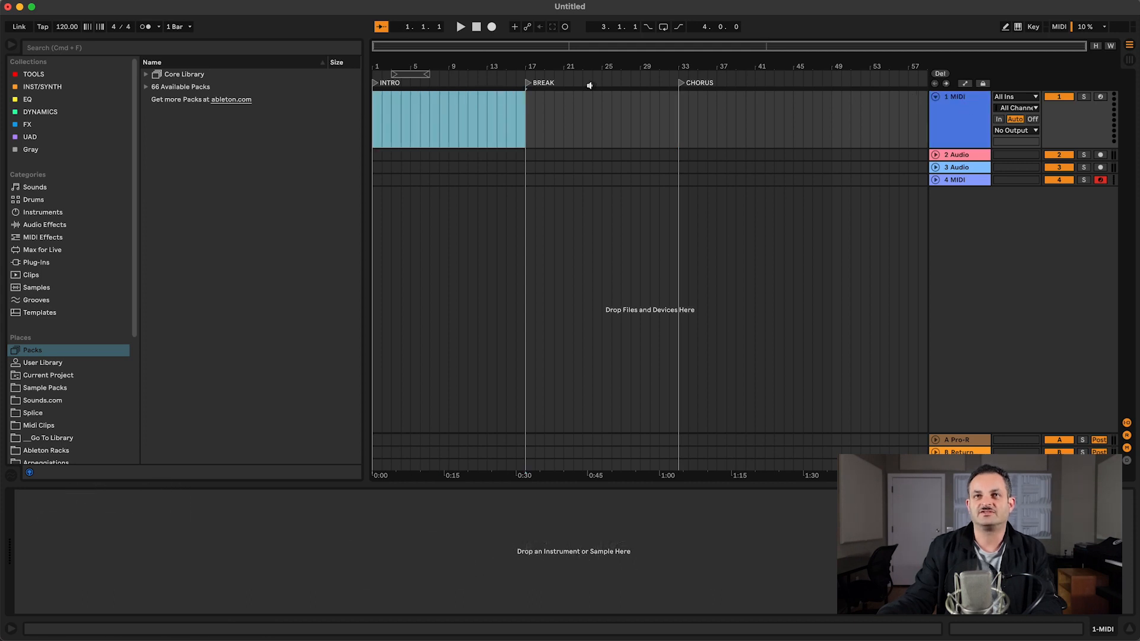
pyautogui.rightClick(440, 132)
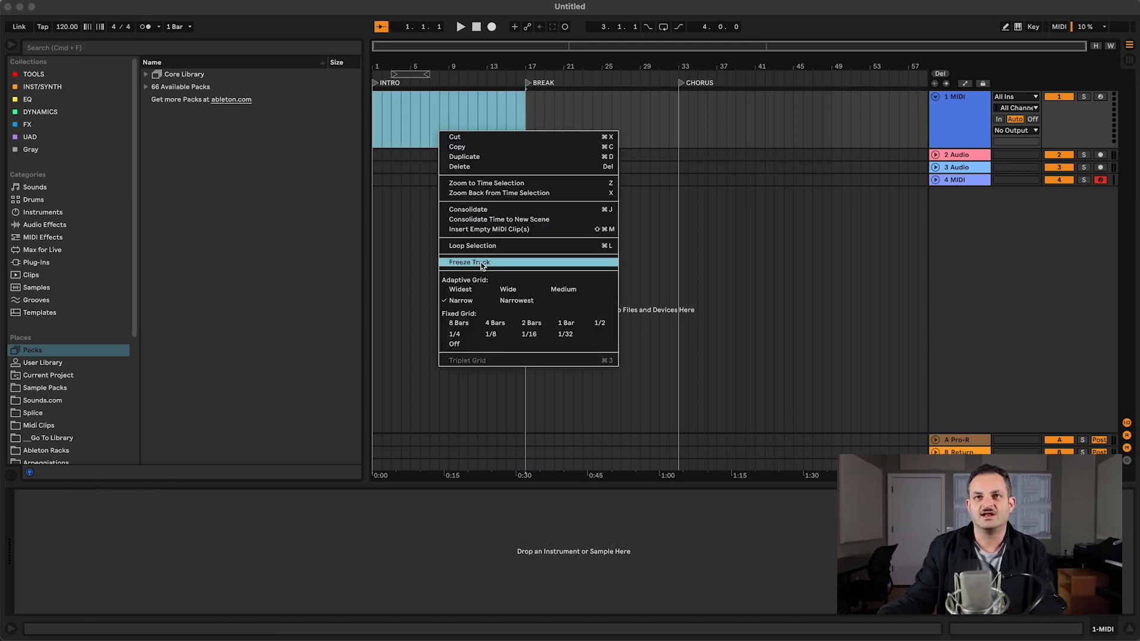
pyautogui.click(489, 229)
pyautogui.press('super+r')
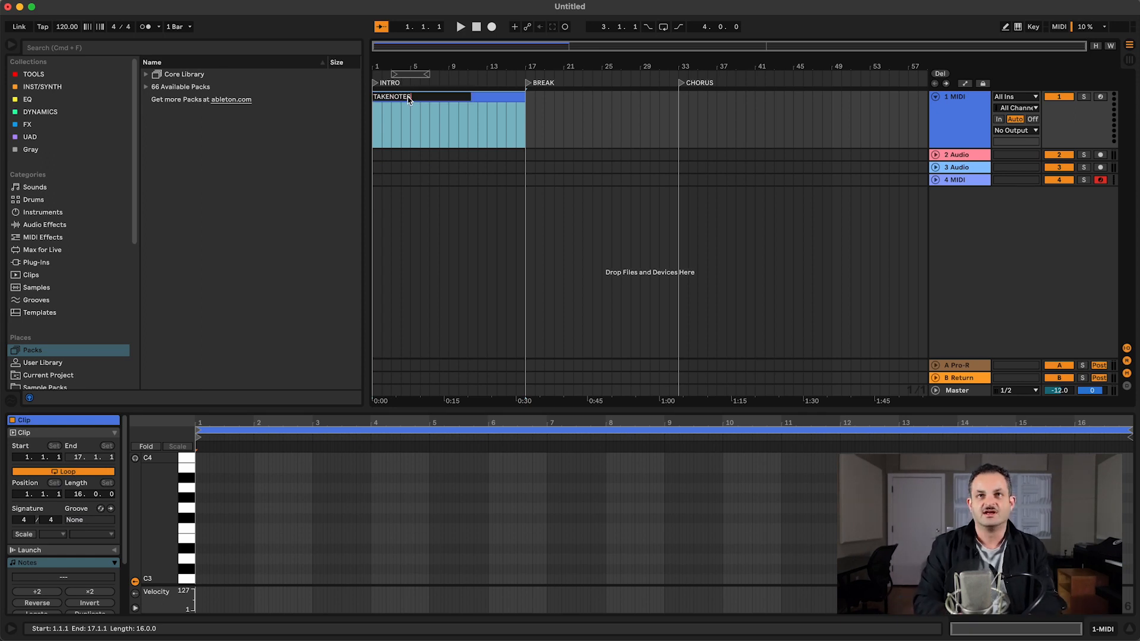
pyautogui.press('Return')
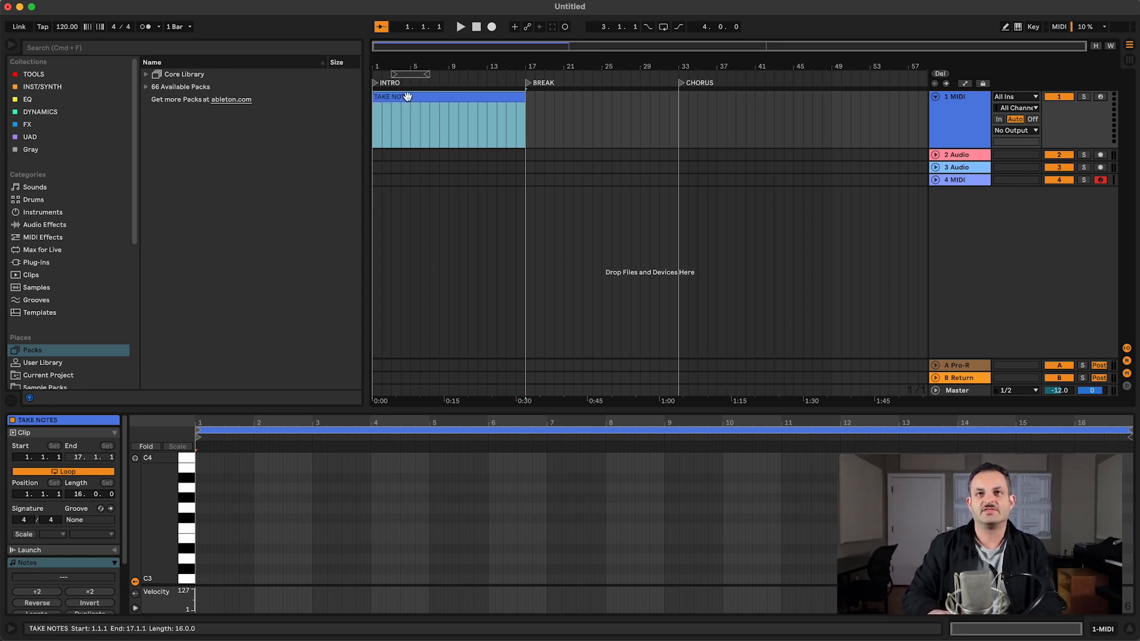
# - Insert an empty MIDI clip on the 1 MIDI track between BREAK and CHORUS and name it WORK ON THIS SECTION
pyautogui.moveTo(526, 117); pyautogui.dragTo(678, 98)
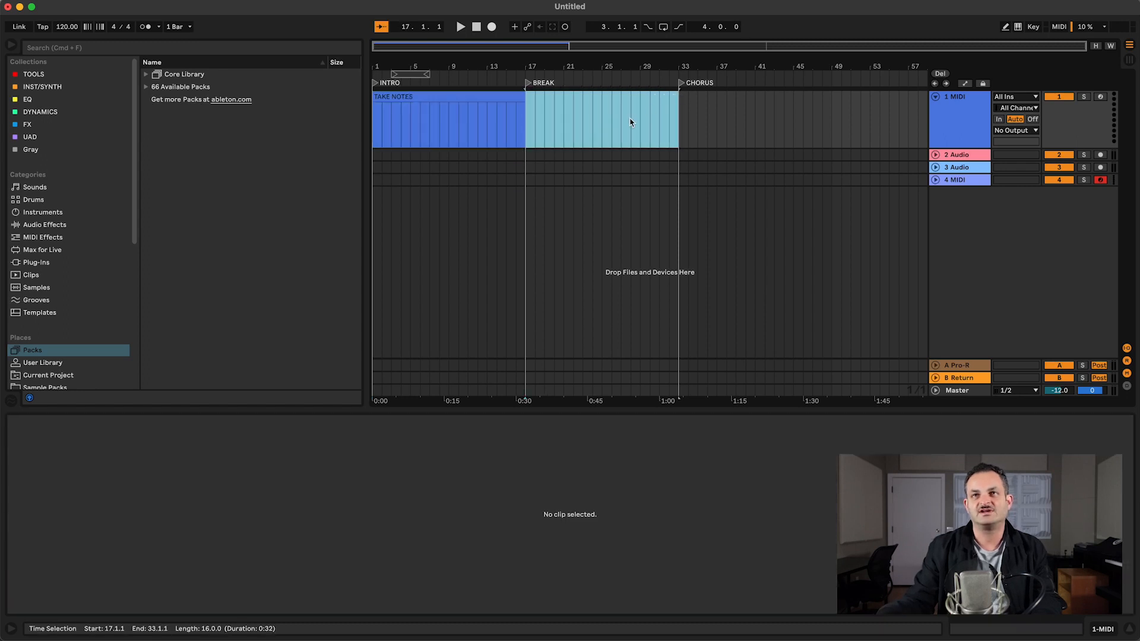
pyautogui.rightClick(631, 122)
pyautogui.click(658, 219)
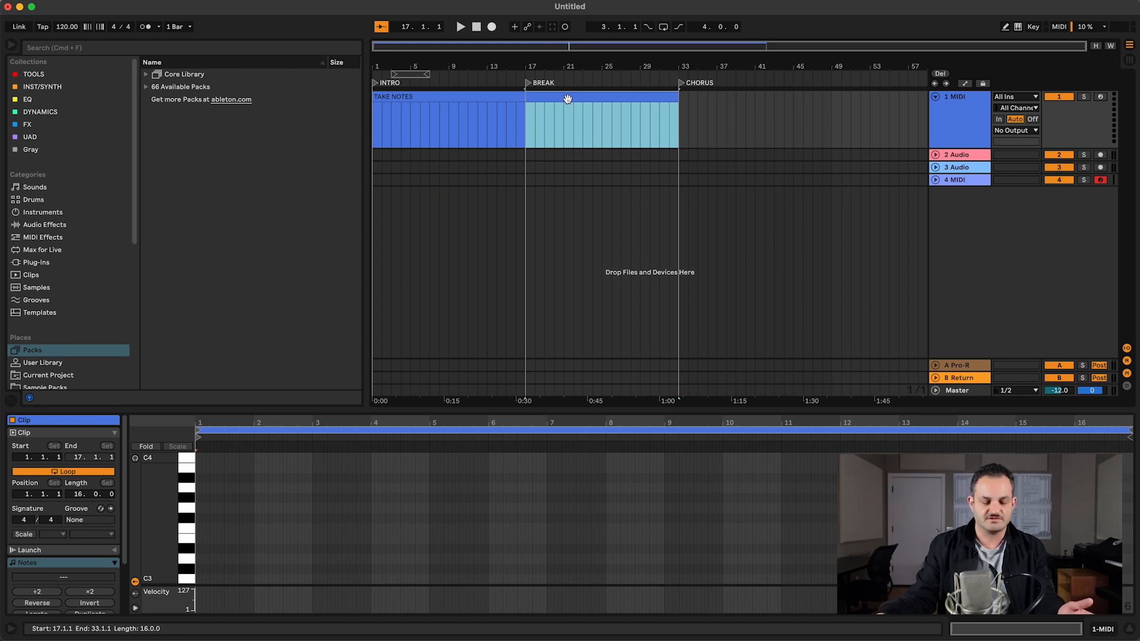
pyautogui.press('super+r')
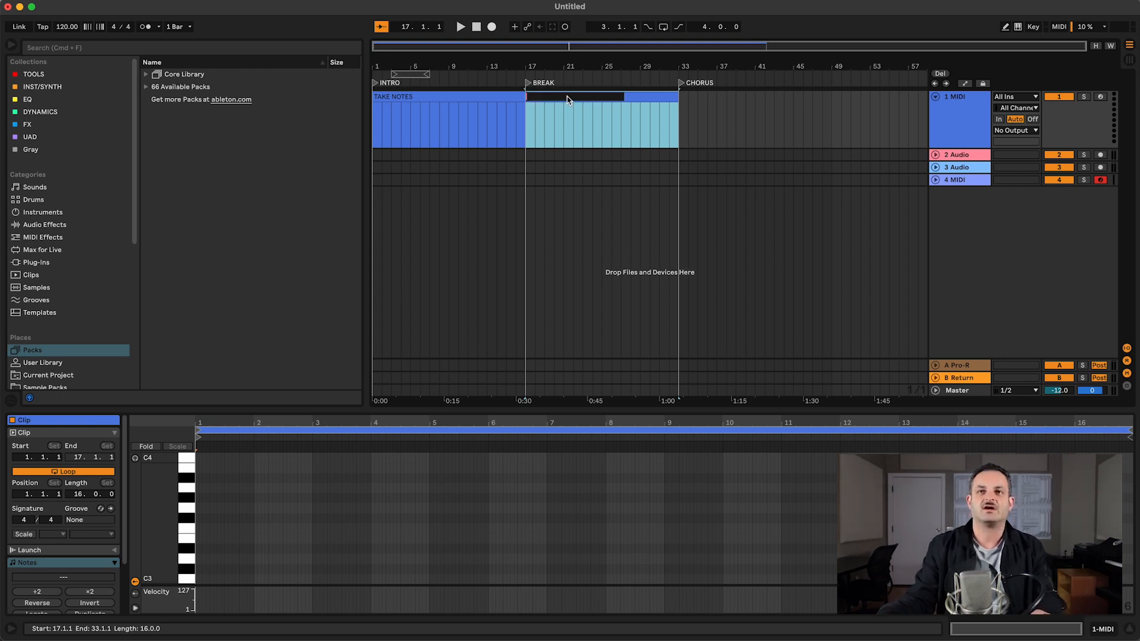
pyautogui.write('WRO')
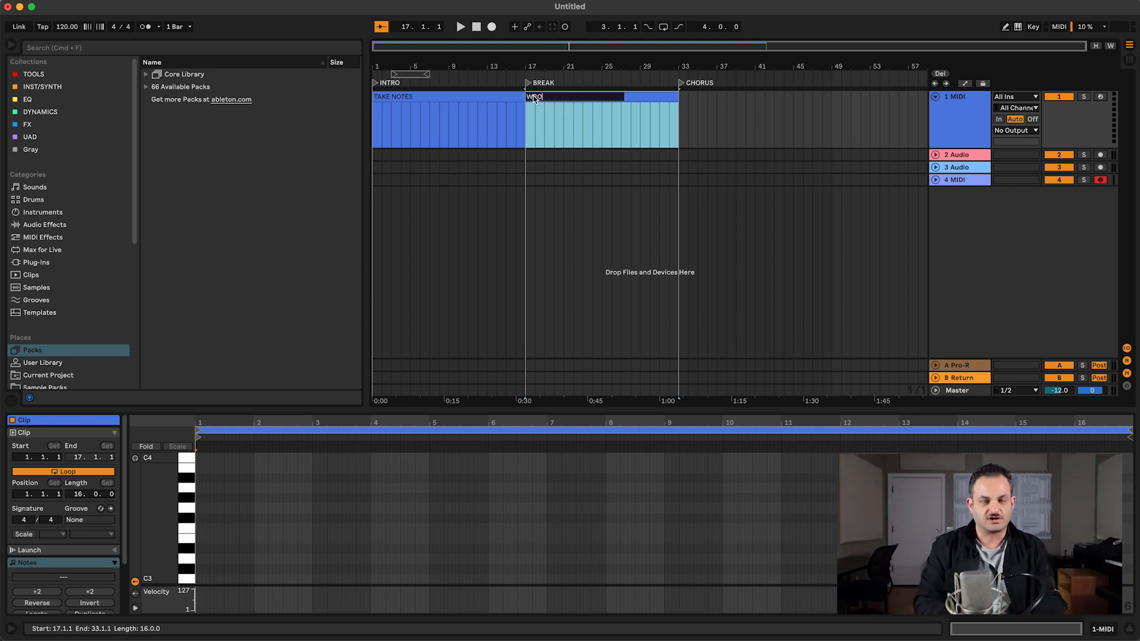
pyautogui.write('K ON THIS')
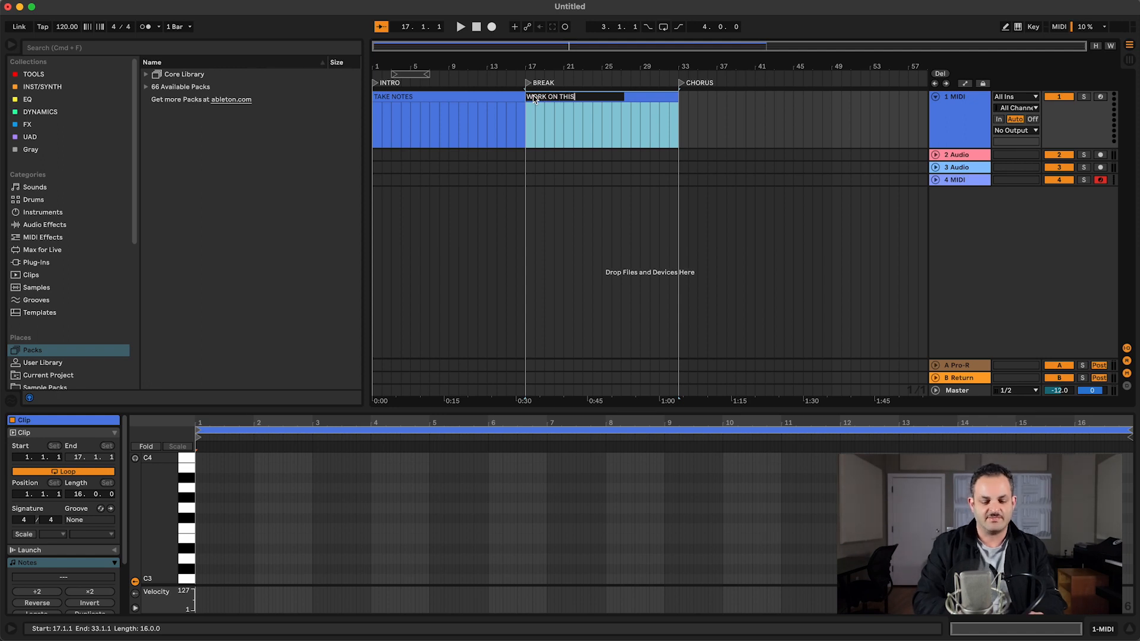
pyautogui.write(' SECTION')
pyautogui.press('Return')
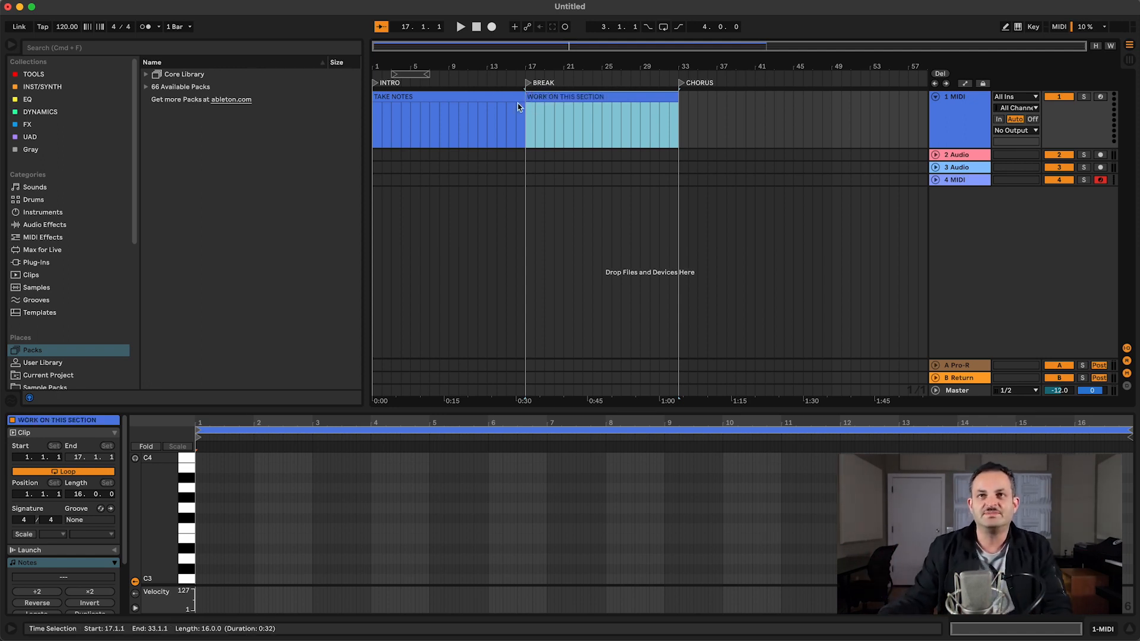
# - Select the TAKE NOTES clip and fold the 1 MIDI track so its note clips show as a thin strip
pyautogui.press('Left')
pyautogui.press('u')
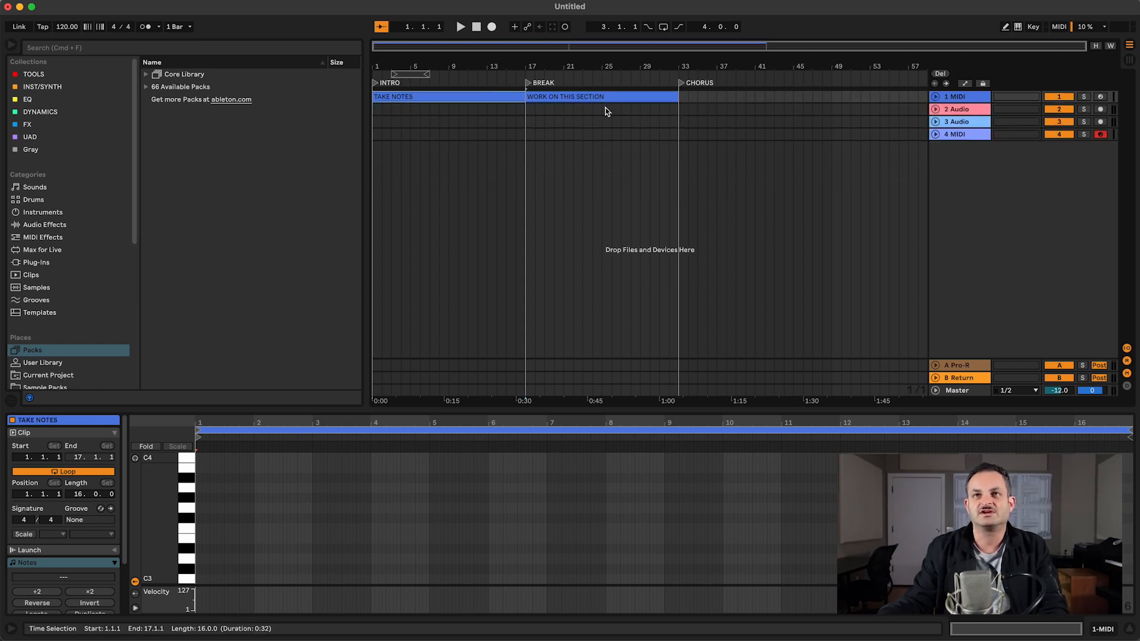
pyautogui.click(564, 98)
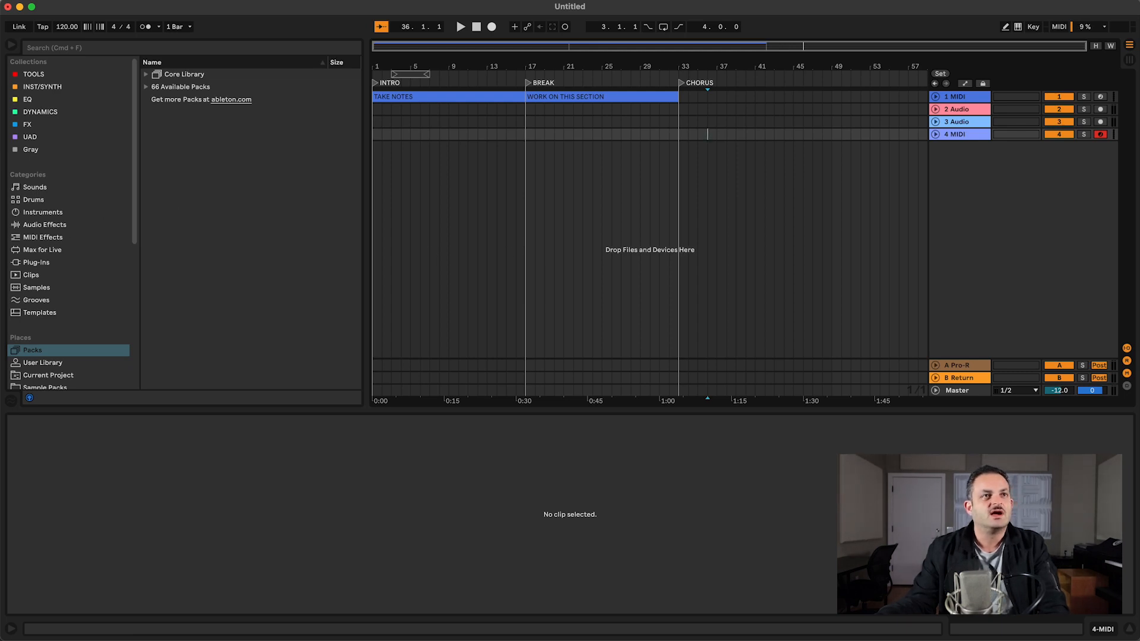
# - Open the File Manager's project management page and expand its Packing section
pyautogui.click(212, 13)
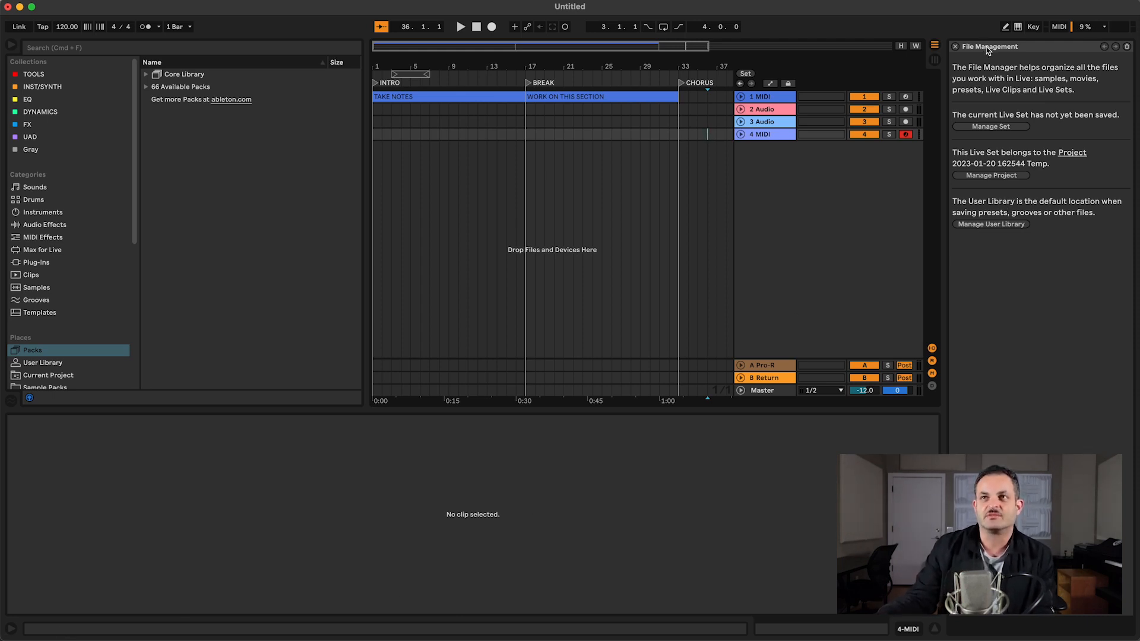
pyautogui.click(991, 175)
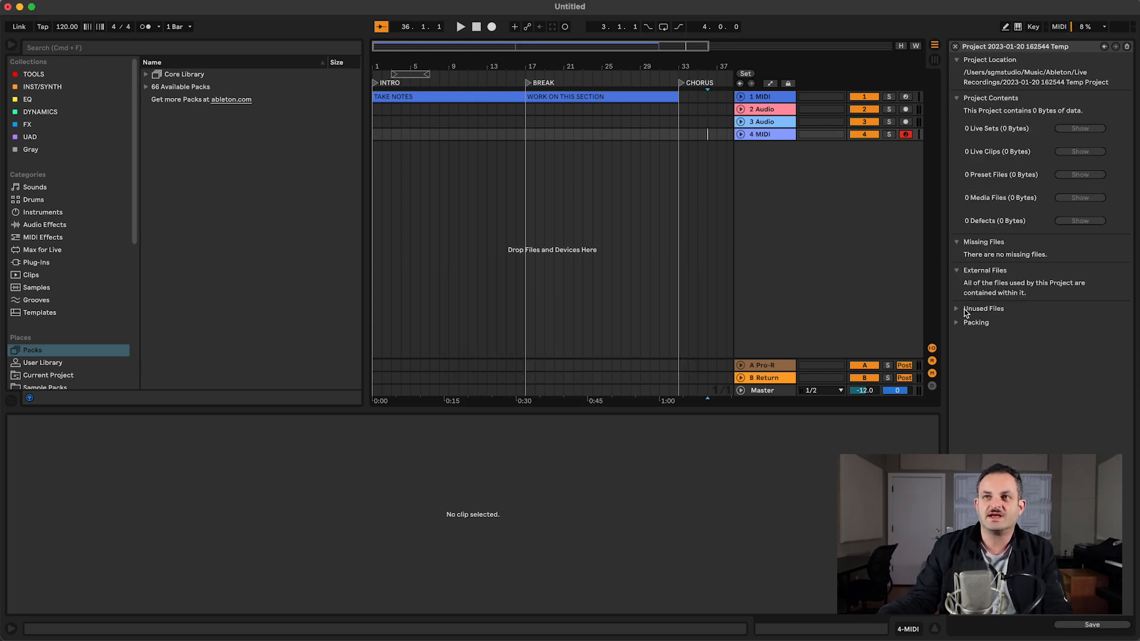
pyautogui.click(956, 322)
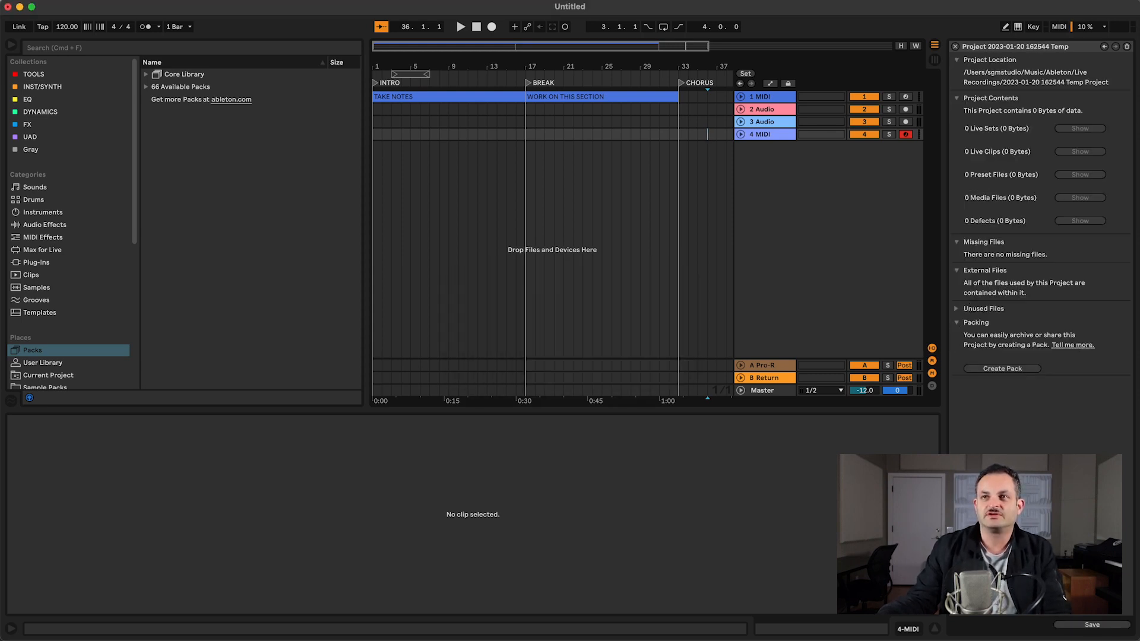